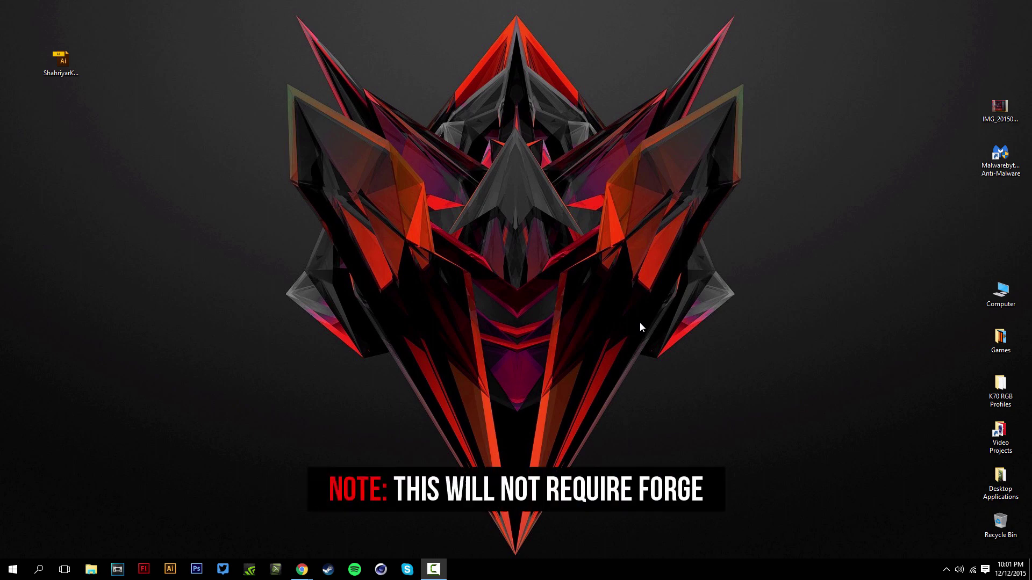
Switch to Chrome, view the Free Java Download page and close it
{"action": "left_click", "coordinate": [301, 569]}
{"action": "left_click", "coordinate": [344, 515]}
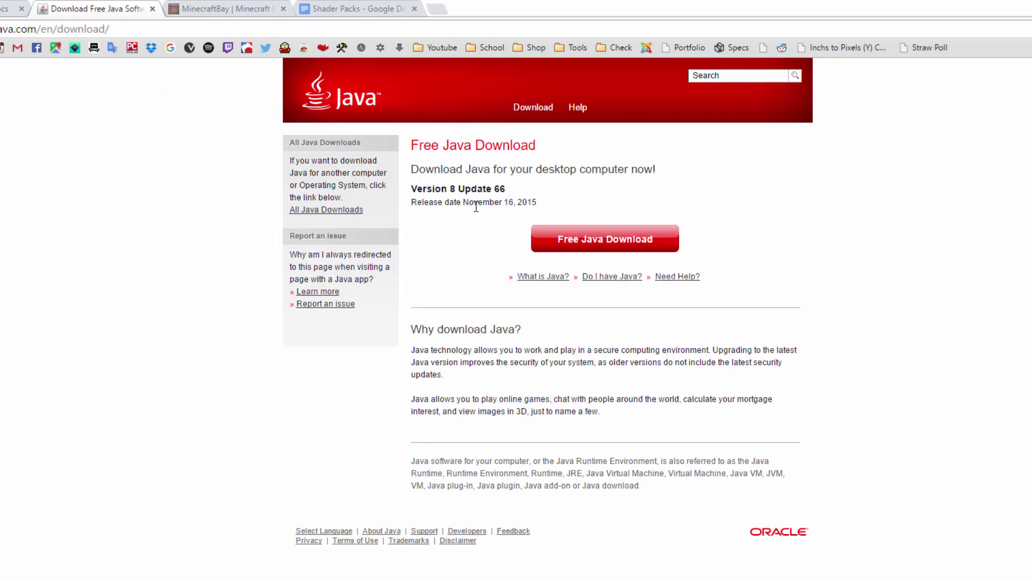
{"action": "left_click", "coordinate": [153, 9]}
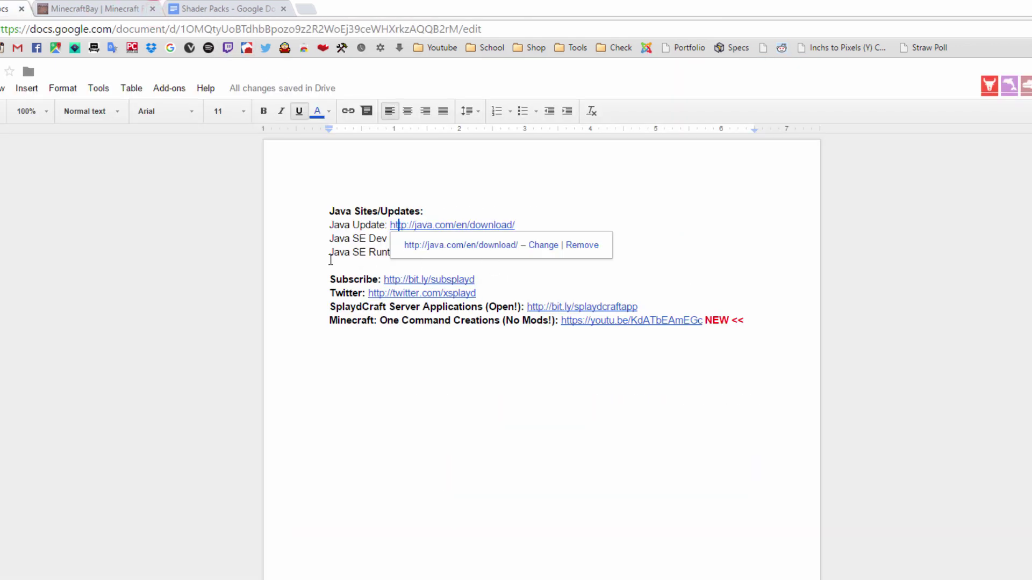
Open the Java SE Runtime Environment link from the Java Sites/Updates document
{"action": "left_click", "coordinate": [327, 251]}
{"action": "left_click_drag", "start_coordinate": [329, 253], "coordinate": [465, 254]}
{"action": "left_click", "coordinate": [490, 262]}
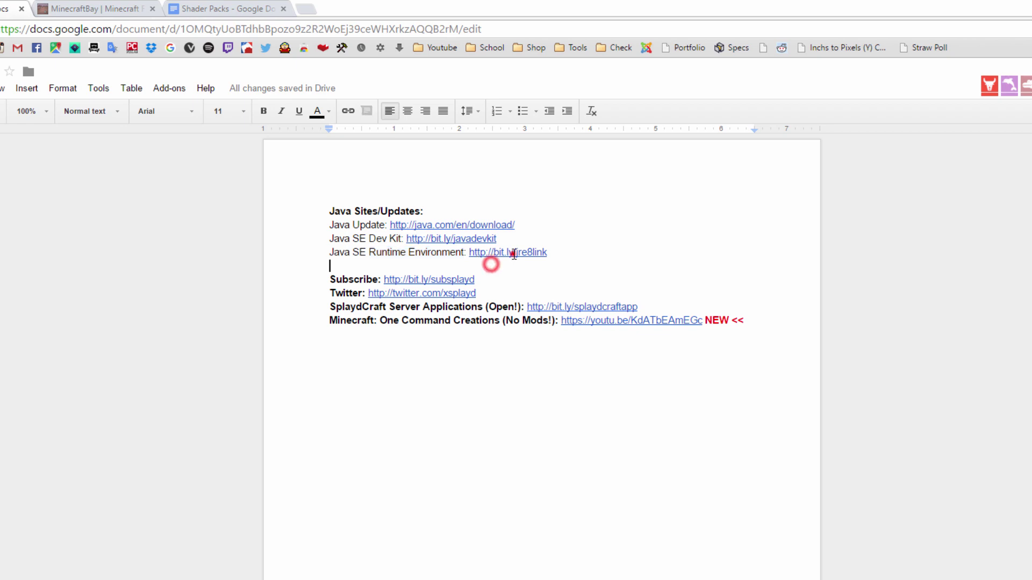
{"action": "left_click", "coordinate": [511, 254]}
{"action": "left_click", "coordinate": [508, 271]}
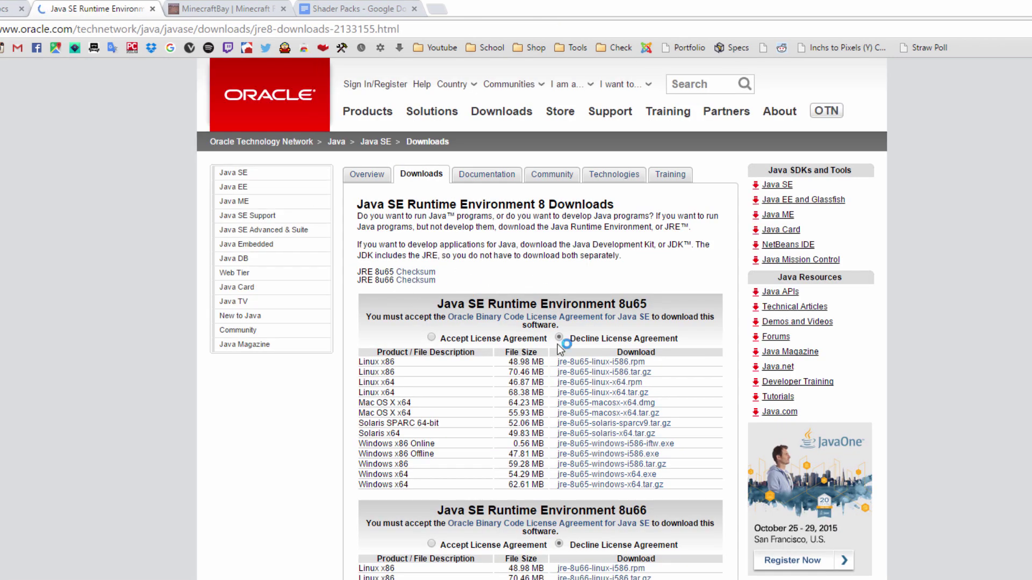
Accept the license agreement for Java SE Runtime Environment 8u65 and examine its Windows x86 and x64 downloads
{"action": "scroll", "coordinate": [460, 346], "scroll_direction": "down", "scroll_amount": 2}
{"action": "left_click", "coordinate": [432, 270]}
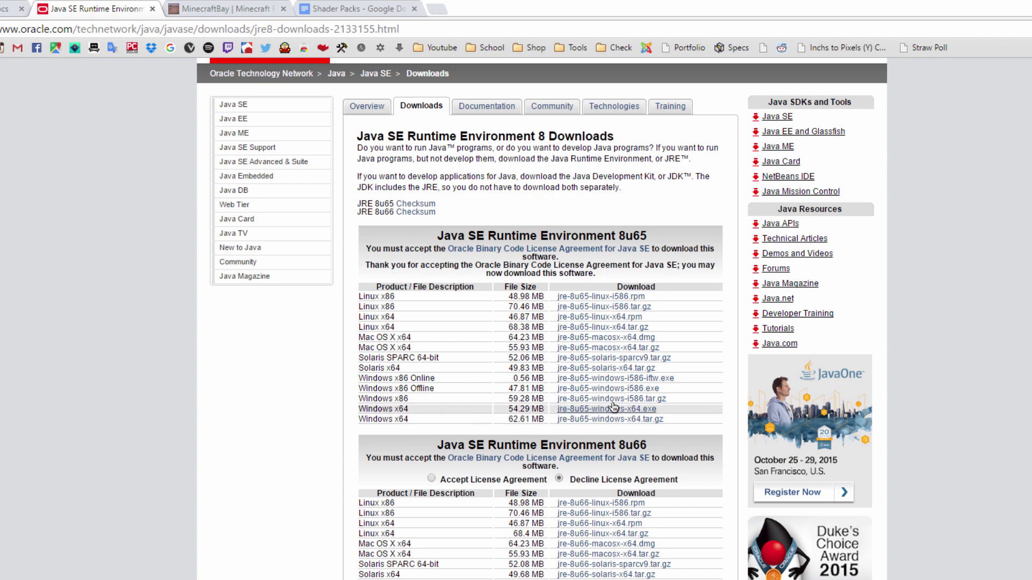
{"action": "left_click", "coordinate": [425, 388]}
{"action": "left_click", "coordinate": [392, 380]}
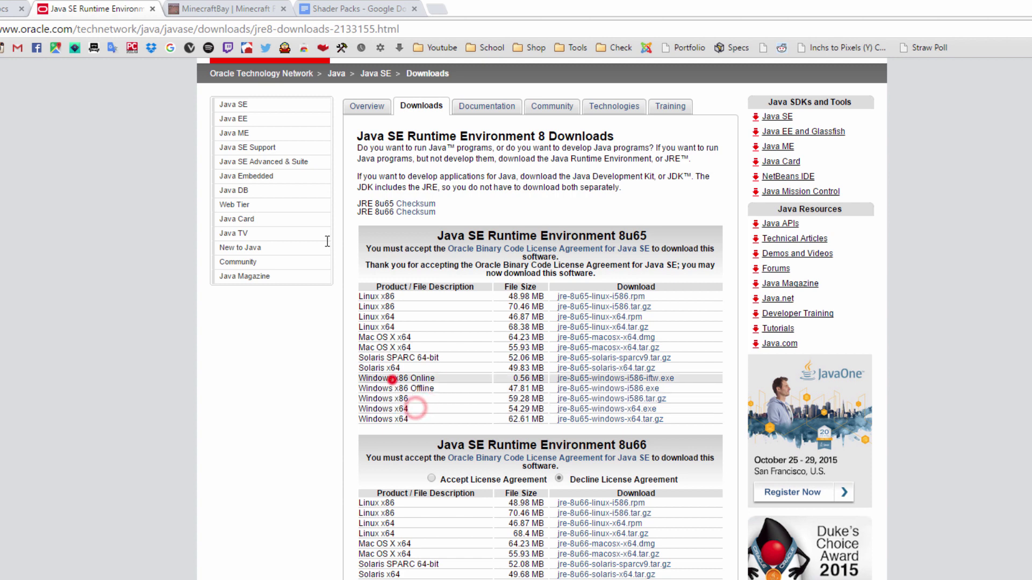
Close the Java SE Runtime Environment page, the Java links document and the MinecraftBay page
{"action": "left_click", "coordinate": [153, 10]}
{"action": "left_click", "coordinate": [22, 10]}
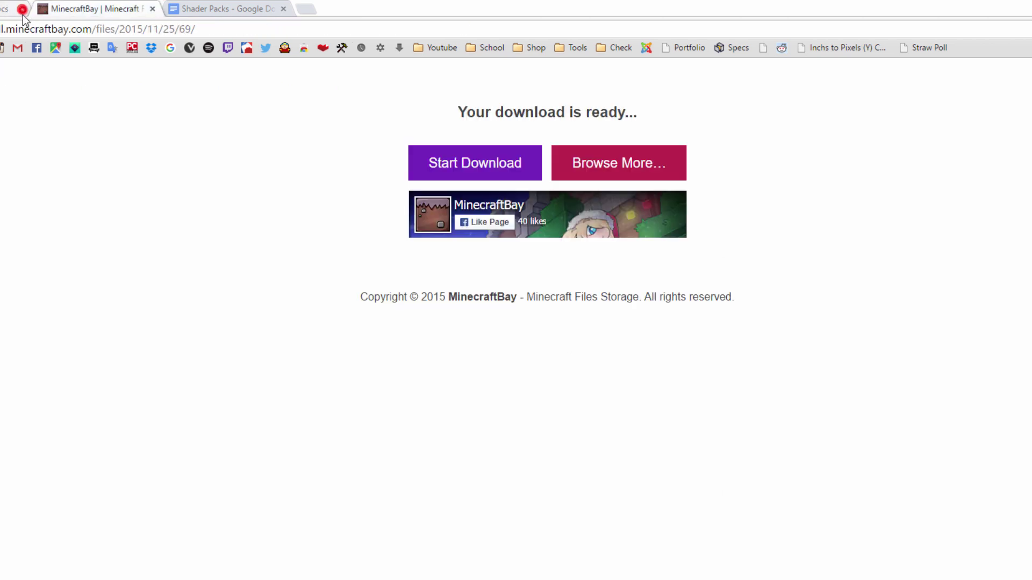
{"action": "key", "text": "ctrl+w"}
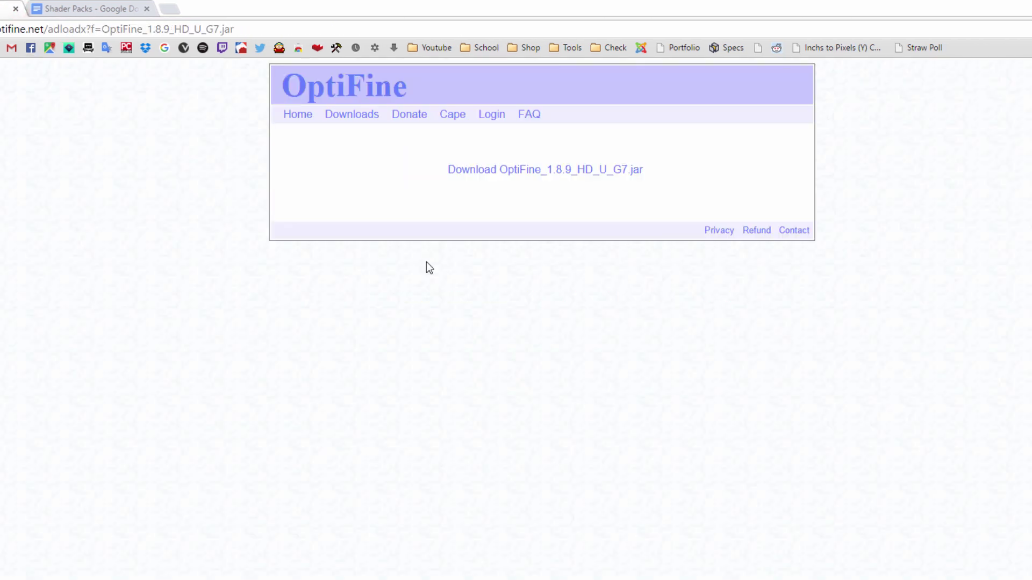
Download OptiFine_1.8.9_HD_U_G7.jar to the Desktop and close the OptiFine page
{"action": "left_click", "coordinate": [482, 170]}
{"action": "left_click", "coordinate": [187, 278]}
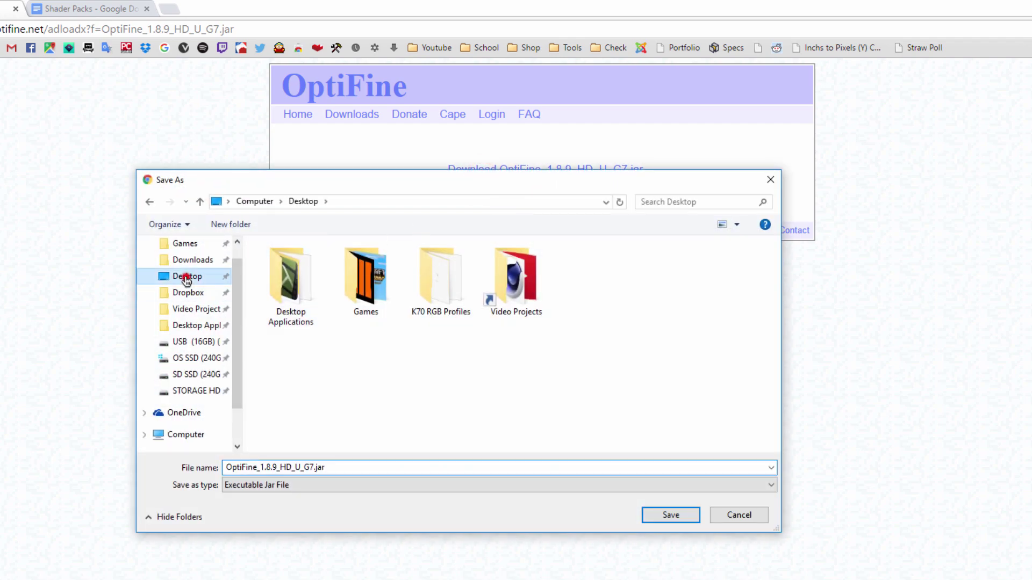
{"action": "left_click", "coordinate": [678, 512]}
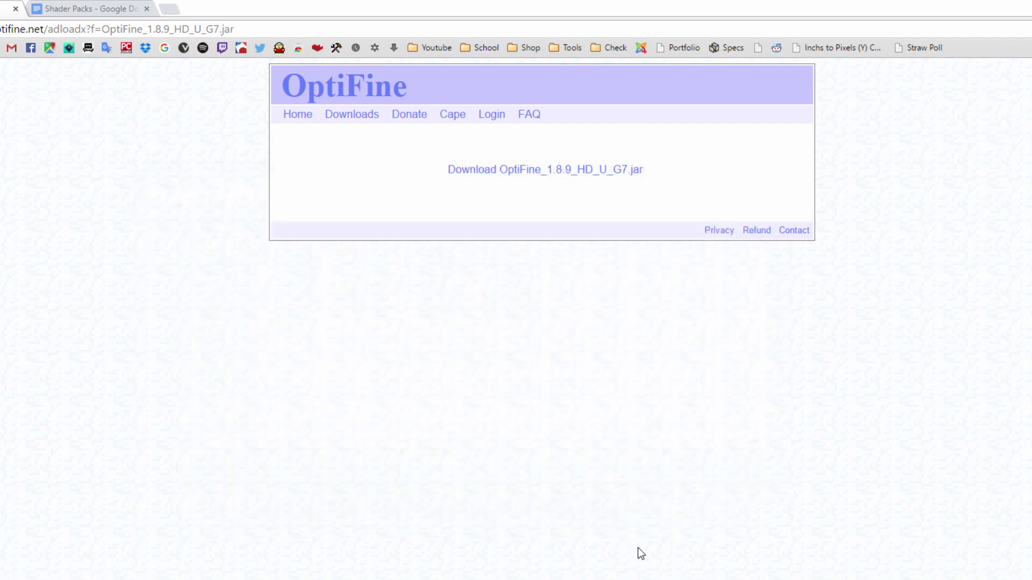
{"action": "left_click", "coordinate": [15, 8]}
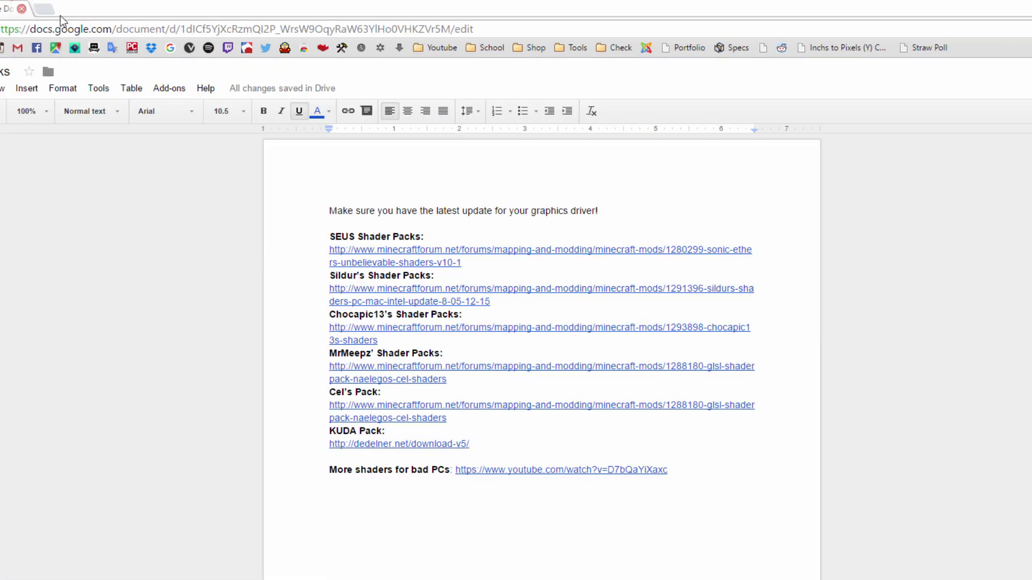
Review the Shader Packs document, including the note about updating the graphics driver
{"action": "left_click_drag", "start_coordinate": [106, 14], "coordinate": [295, 3]}
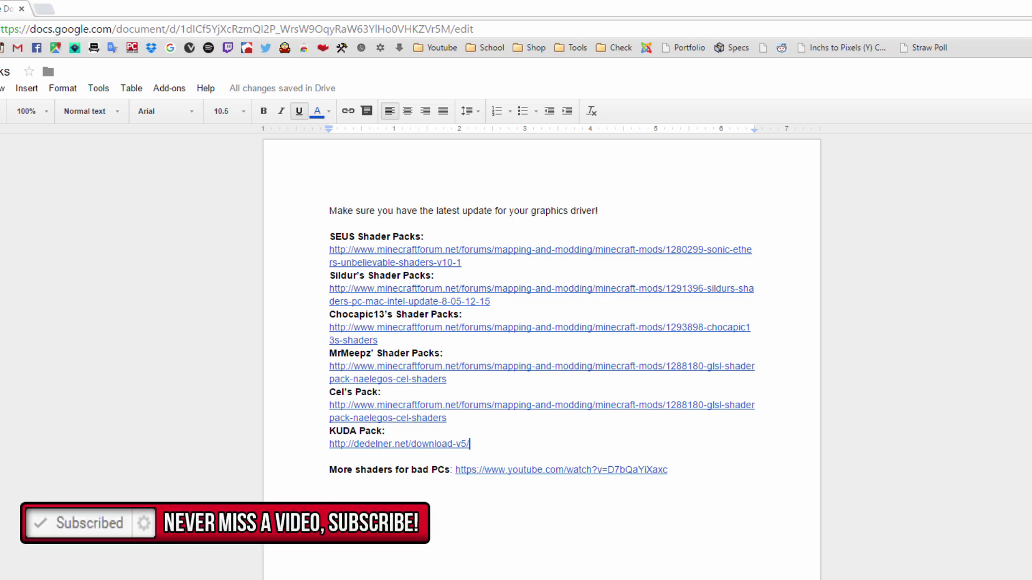
{"action": "left_click_drag", "start_coordinate": [602, 211], "coordinate": [294, 219]}
{"action": "left_click", "coordinate": [367, 217]}
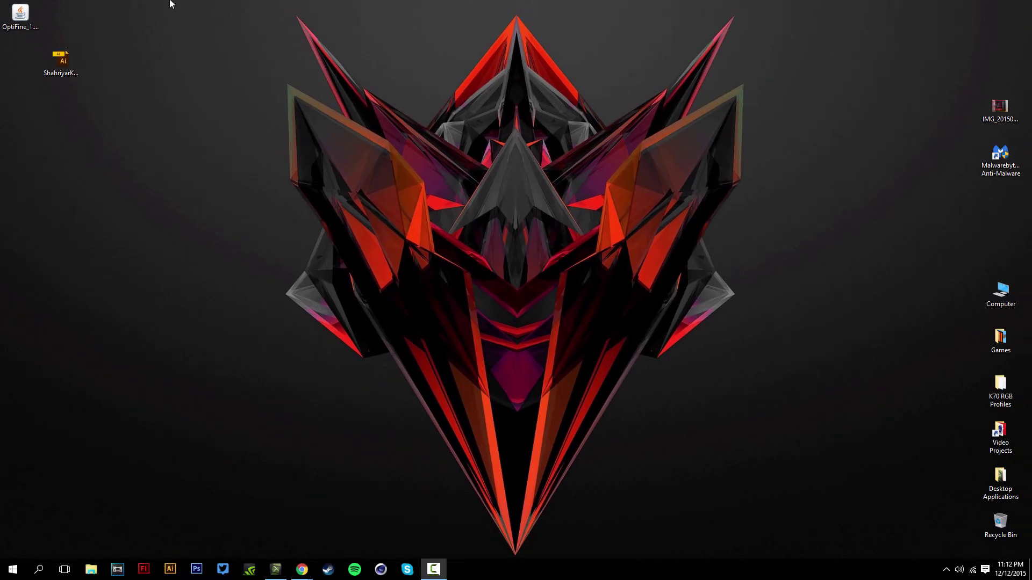
Move the OptiFine jar to a clear spot on the desktop and run its installer
{"action": "left_click_drag", "start_coordinate": [31, 18], "coordinate": [176, 148]}
{"action": "left_click_drag", "start_coordinate": [109, 120], "coordinate": [156, 178]}
{"action": "left_click", "coordinate": [162, 174]}
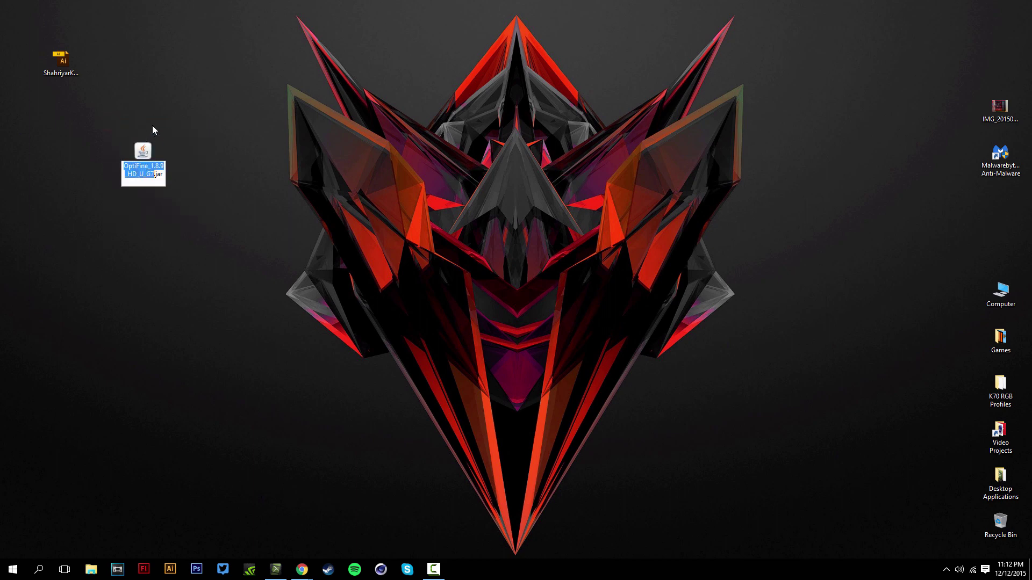
{"action": "key", "text": "Return"}
{"action": "key", "text": "Return"}
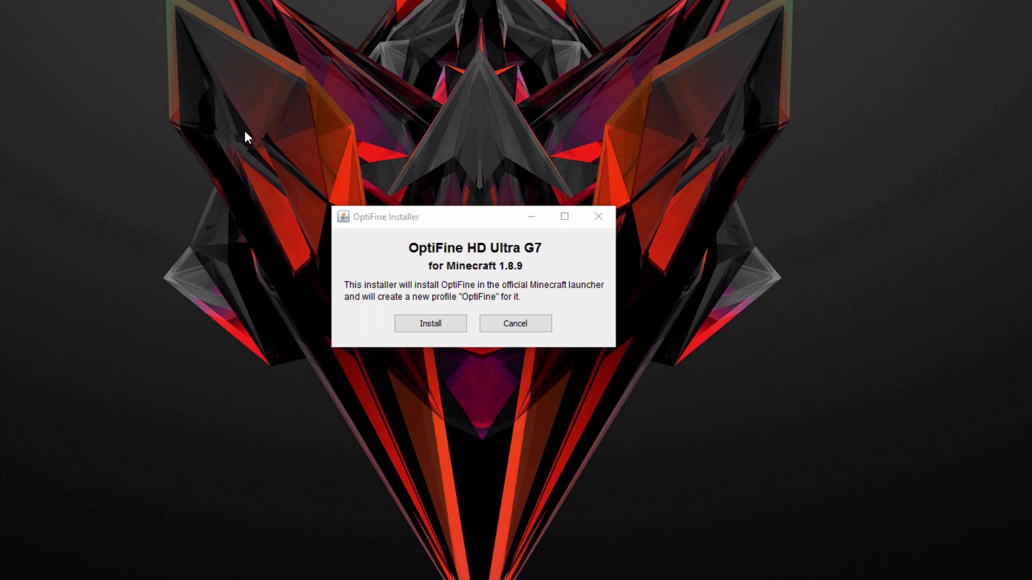
{"action": "left_click_drag", "start_coordinate": [249, 134], "coordinate": [698, 430]}
{"action": "left_click", "coordinate": [400, 224]}
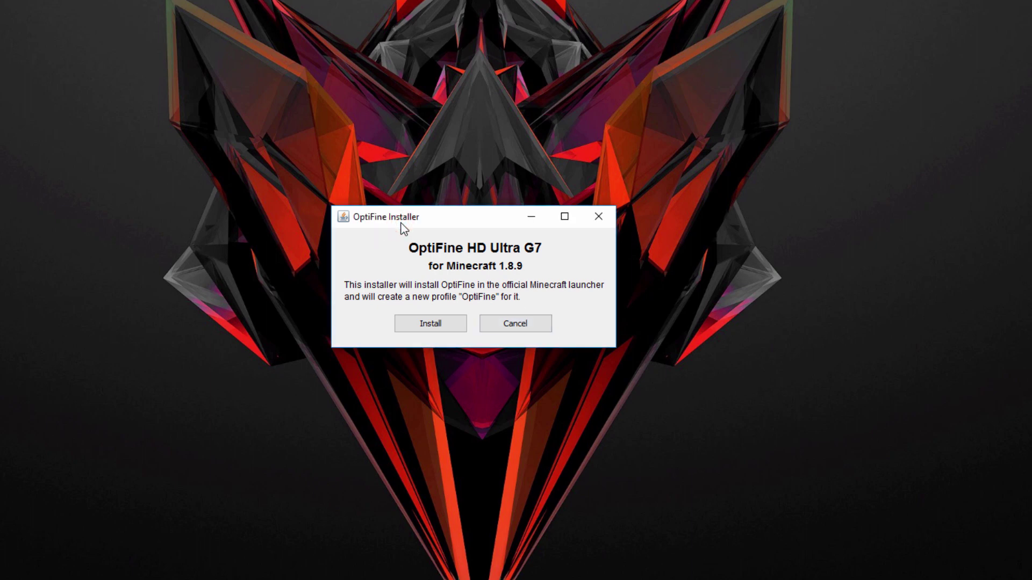
{"action": "left_click", "coordinate": [276, 174]}
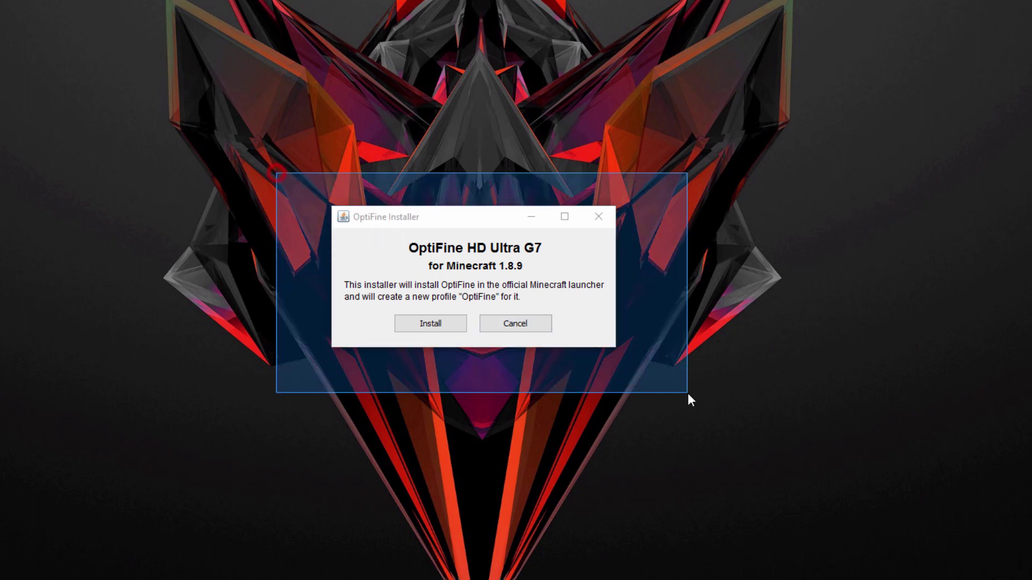
Install OptiFine HD Ultra G7 for Minecraft 1.8.9
{"action": "left_click", "coordinate": [461, 212]}
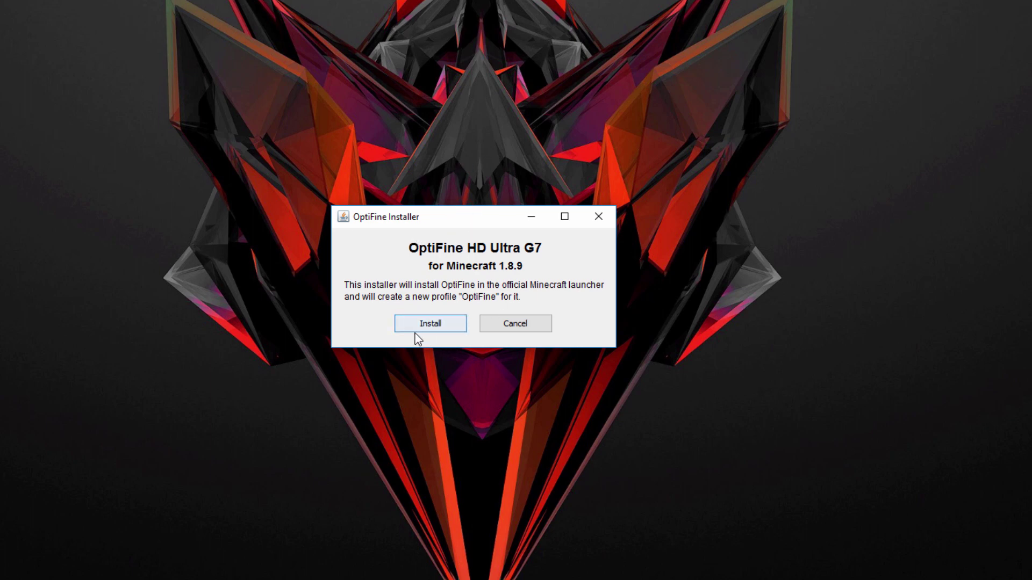
{"action": "left_click", "coordinate": [427, 325]}
{"action": "left_click_drag", "start_coordinate": [469, 234], "coordinate": [473, 292]}
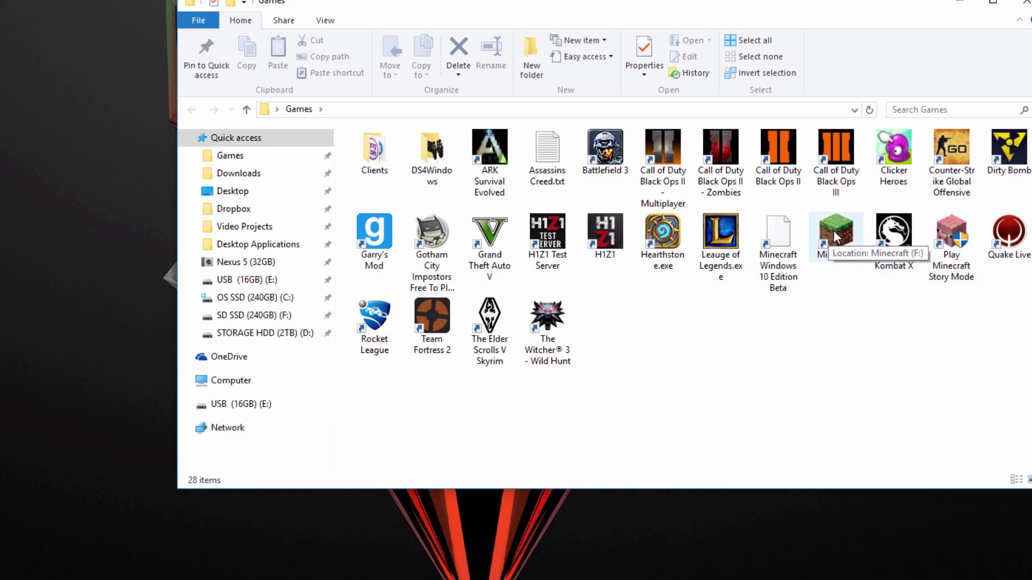
Launch Minecraft from the Games folder and check the launcher's profile list
{"action": "double_click", "coordinate": [836, 236]}
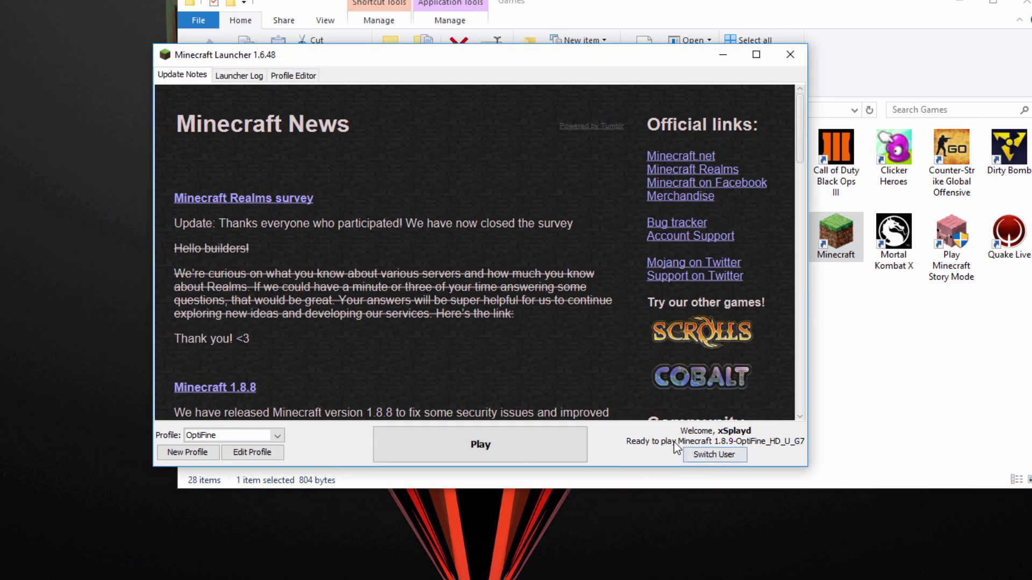
{"action": "left_click", "coordinate": [230, 435]}
{"action": "left_click", "coordinate": [326, 448]}
Inspect the version choices for a new launcher profile, discard the profile and close the launcher
{"action": "left_click", "coordinate": [198, 453]}
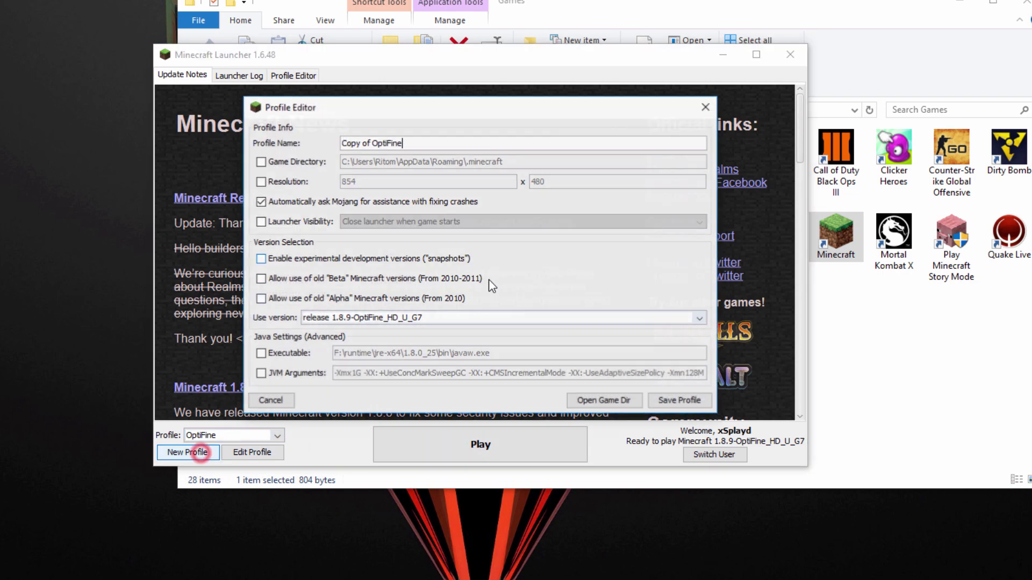
{"action": "left_click", "coordinate": [398, 321]}
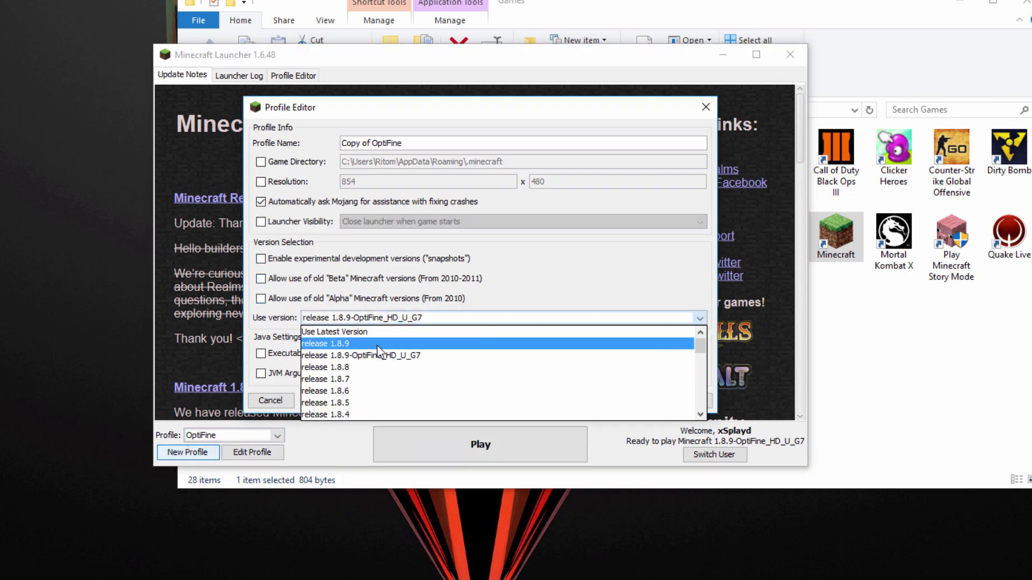
{"action": "left_click", "coordinate": [664, 109]}
{"action": "left_click", "coordinate": [706, 106]}
{"action": "left_click", "coordinate": [788, 55]}
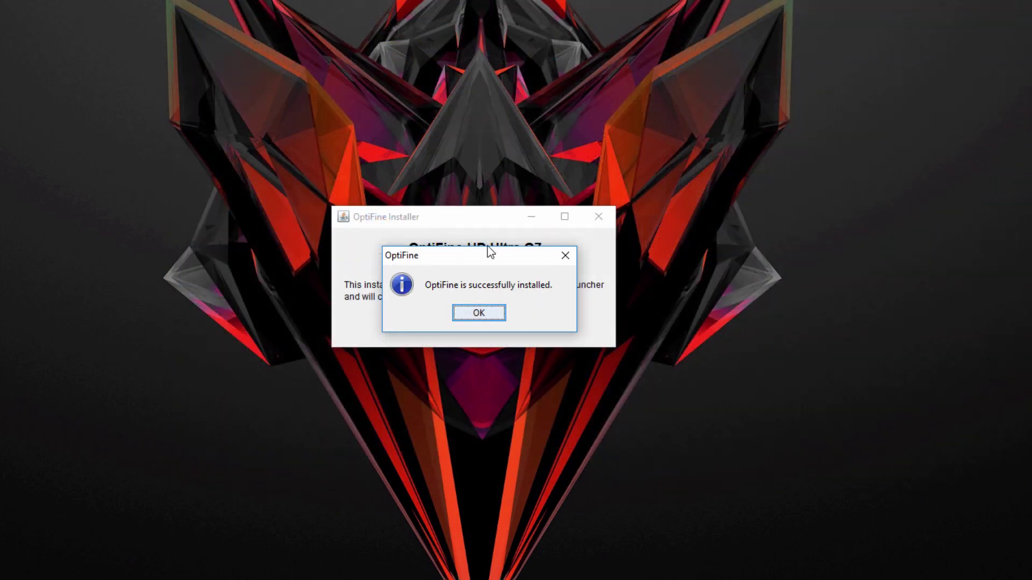
Choose the OptiFine profile in the Minecraft Launcher and start the game
{"action": "left_click_drag", "start_coordinate": [489, 248], "coordinate": [480, 238]}
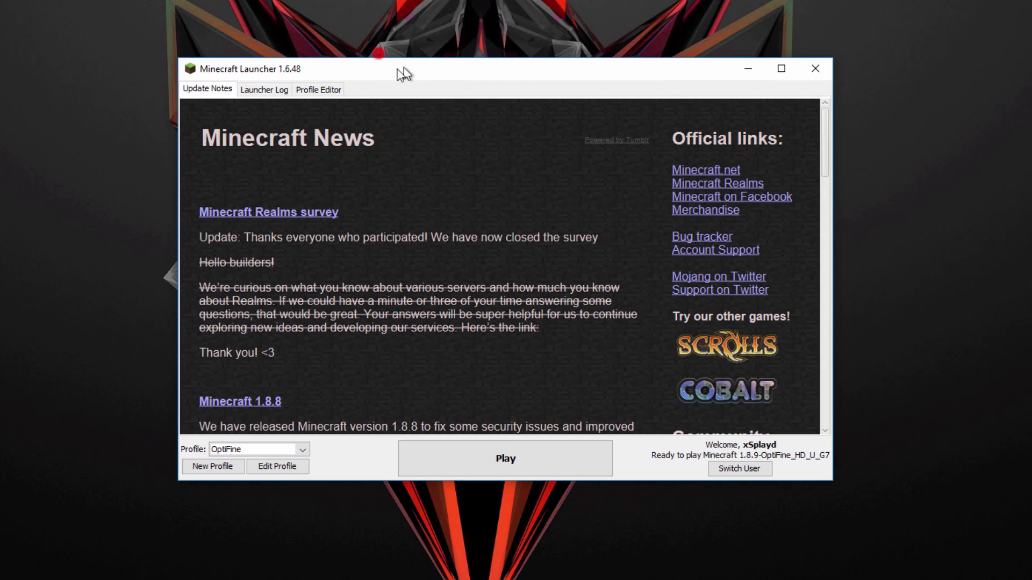
{"action": "left_click", "coordinate": [277, 450]}
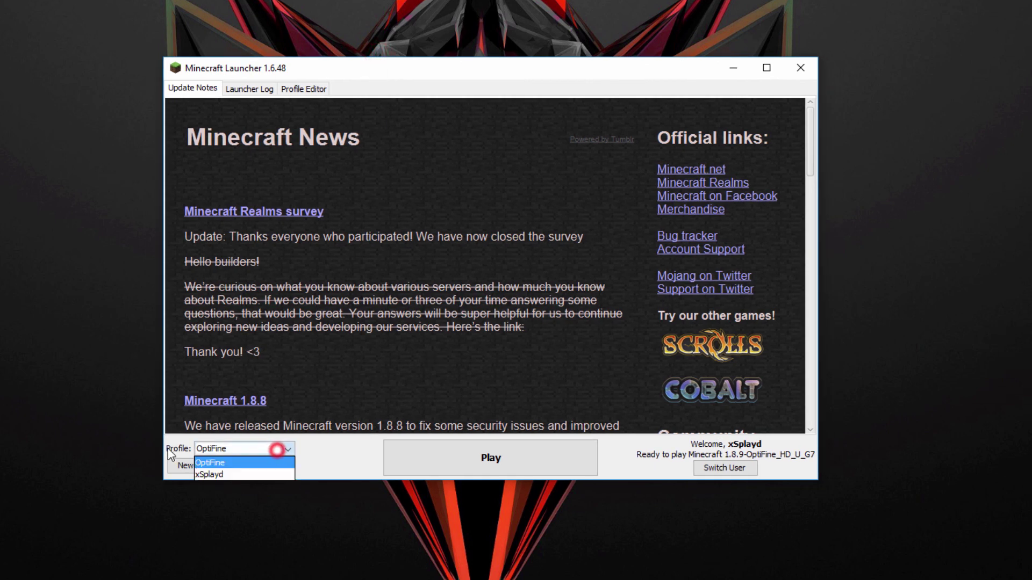
{"action": "left_click", "coordinate": [224, 462]}
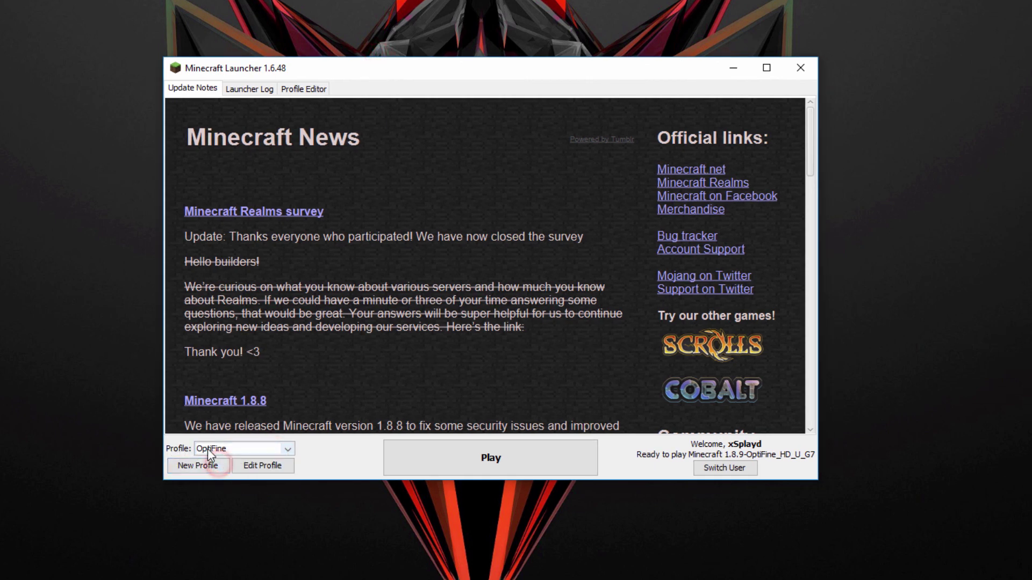
{"action": "left_click", "coordinate": [215, 452]}
{"action": "left_click", "coordinate": [216, 461]}
{"action": "left_click", "coordinate": [82, 175]}
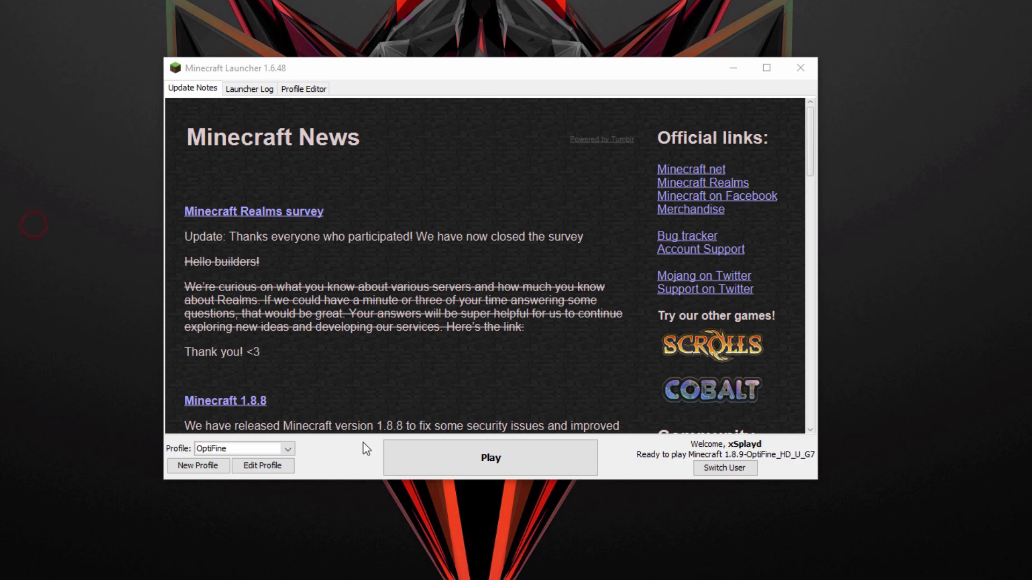
{"action": "left_click", "coordinate": [483, 458]}
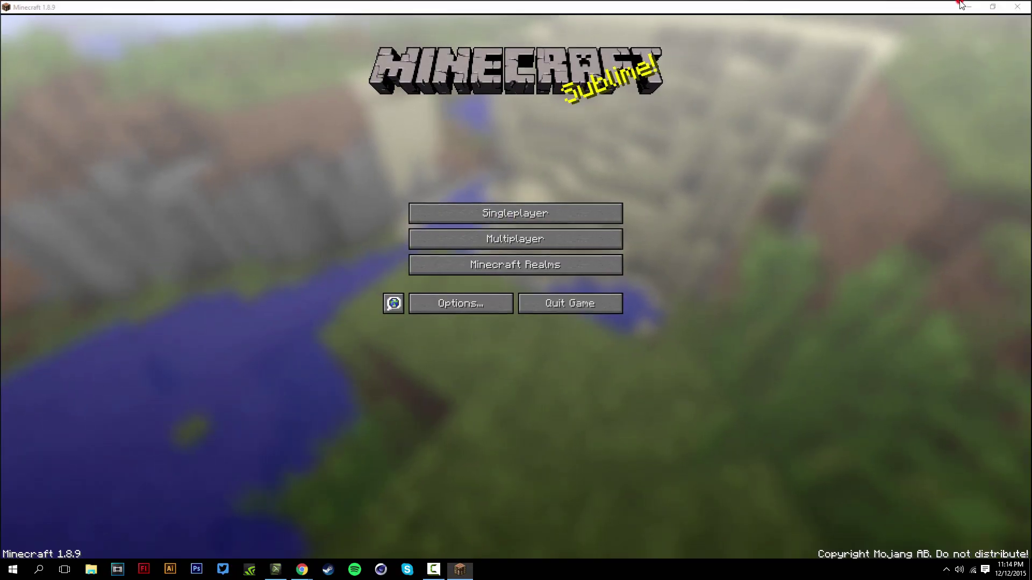
Minimize Minecraft and open the .minecraft folder in File Explorer by way of %appdata%
{"action": "left_click", "coordinate": [970, 6]}
{"action": "left_click", "coordinate": [90, 569]}
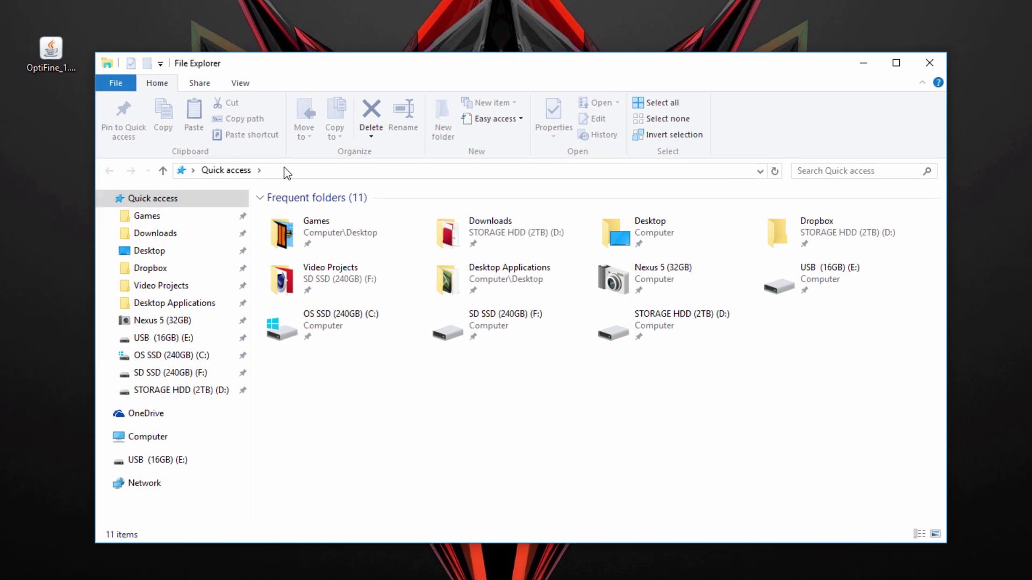
{"action": "left_click", "coordinate": [285, 170]}
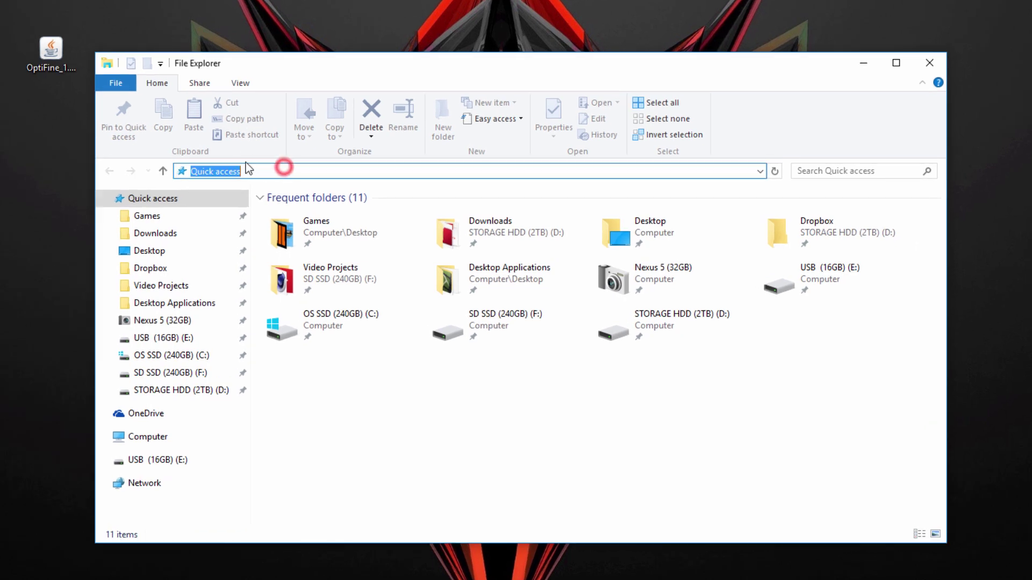
{"action": "type", "text": "%appdata%"}
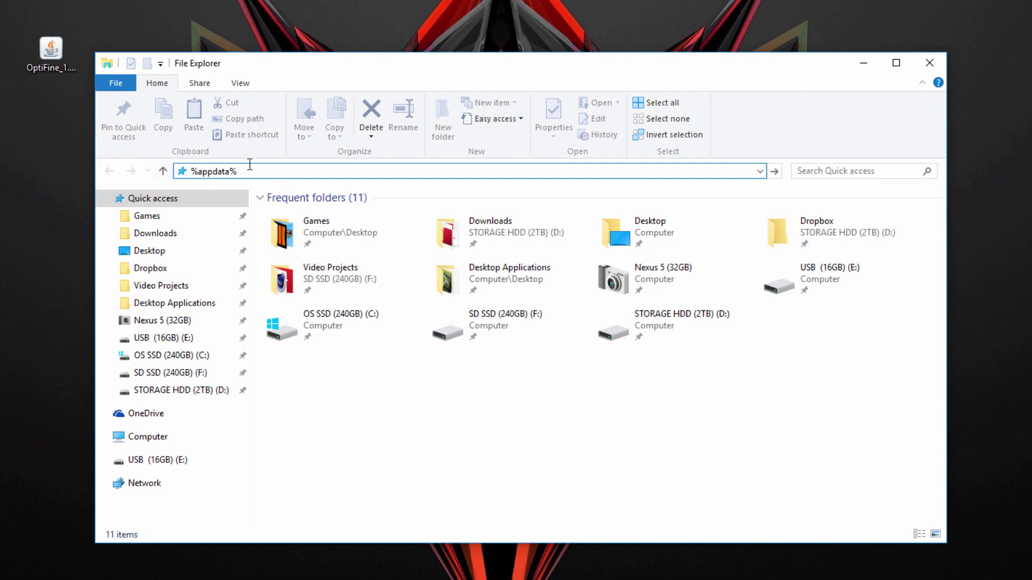
{"action": "key", "text": "Return"}
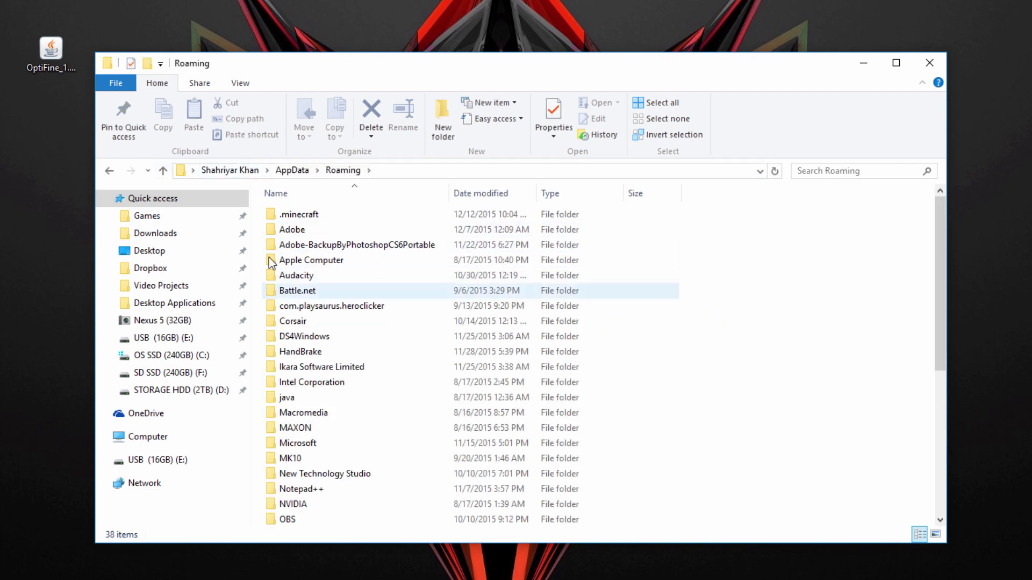
{"action": "double_click", "coordinate": [302, 216]}
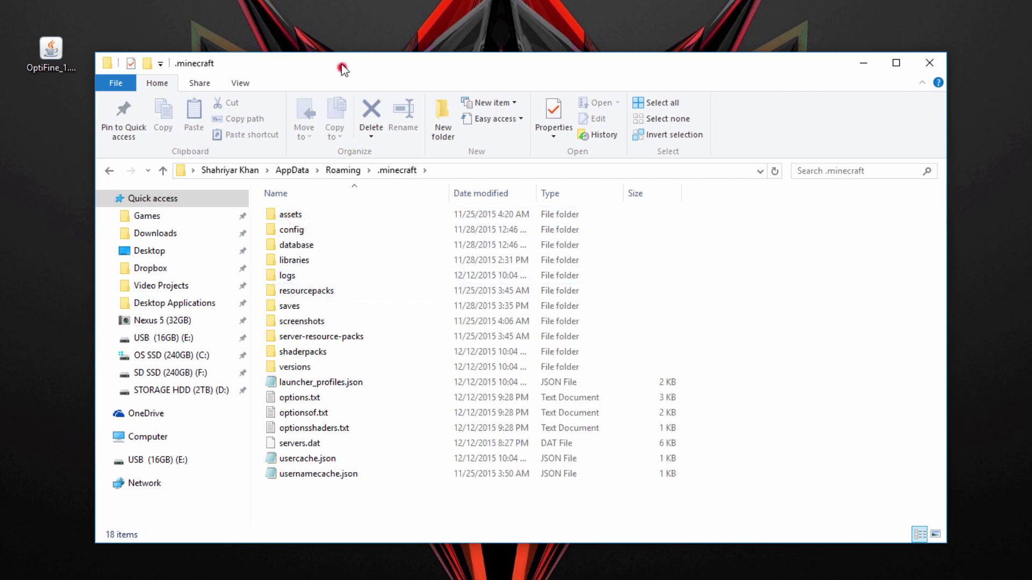
Try to create a folder named shaderpacks inside .minecraft, declining to merge it with the existing one
{"action": "left_click_drag", "start_coordinate": [339, 60], "coordinate": [328, 38]}
{"action": "left_click", "coordinate": [305, 329]}
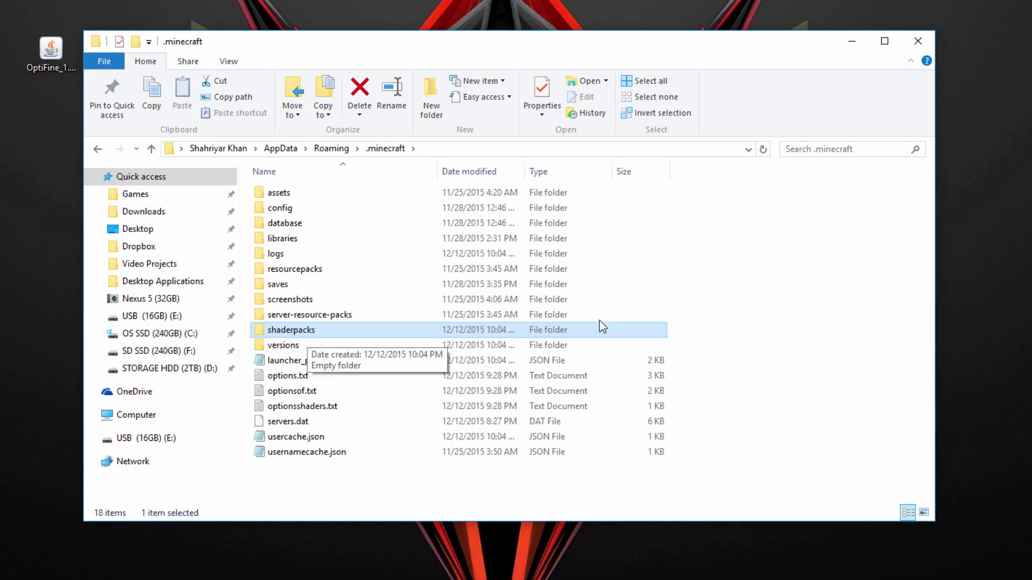
{"action": "right_click", "coordinate": [720, 292]}
{"action": "mouse_move", "coordinate": [766, 458]}
{"action": "left_click", "coordinate": [919, 465]}
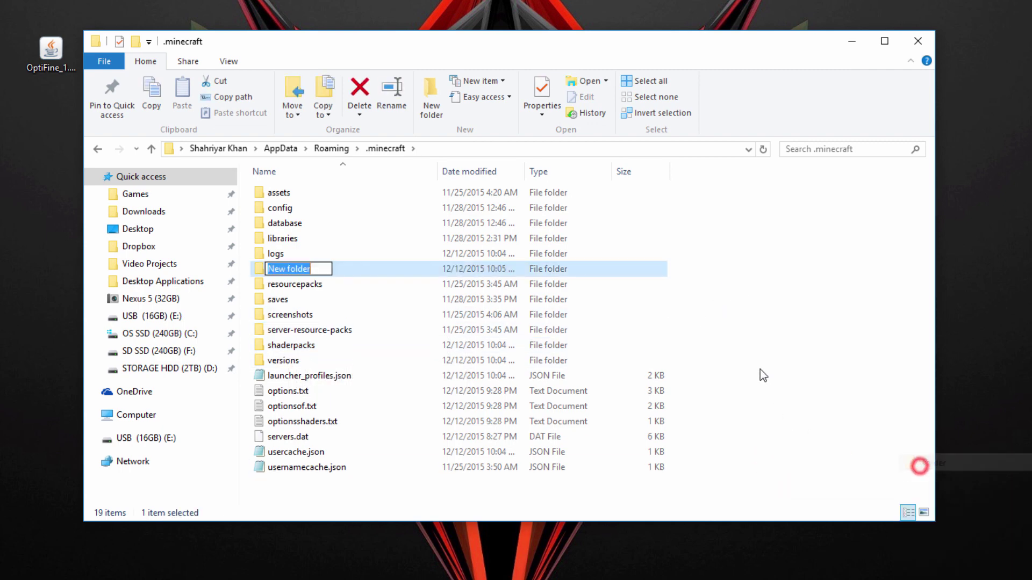
{"action": "type", "text": "shaderpack"}
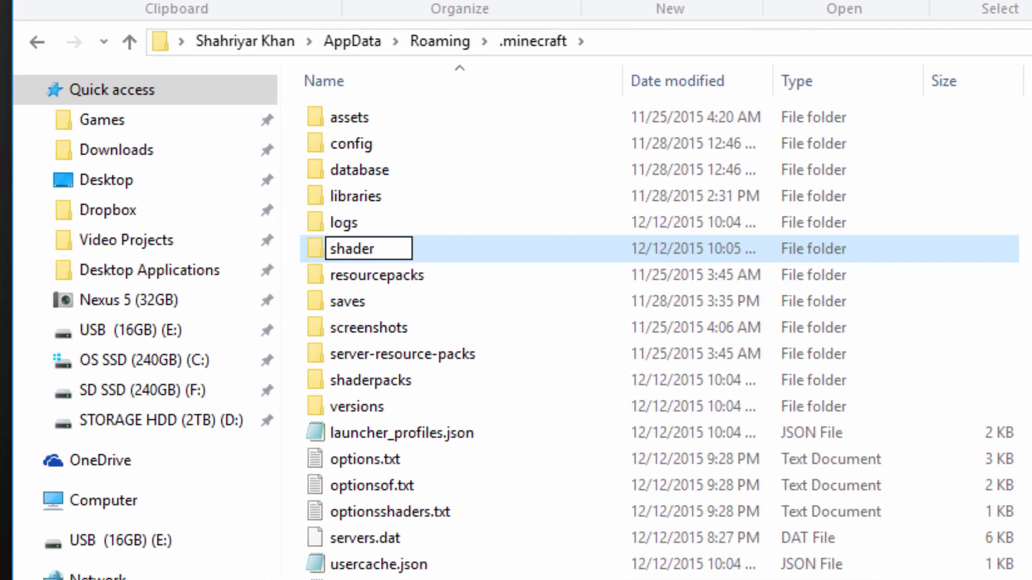
{"action": "type", "text": "s"}
{"action": "key", "text": "BackSpace"}
{"action": "type", "text": "packs"}
{"action": "key", "text": "Return"}
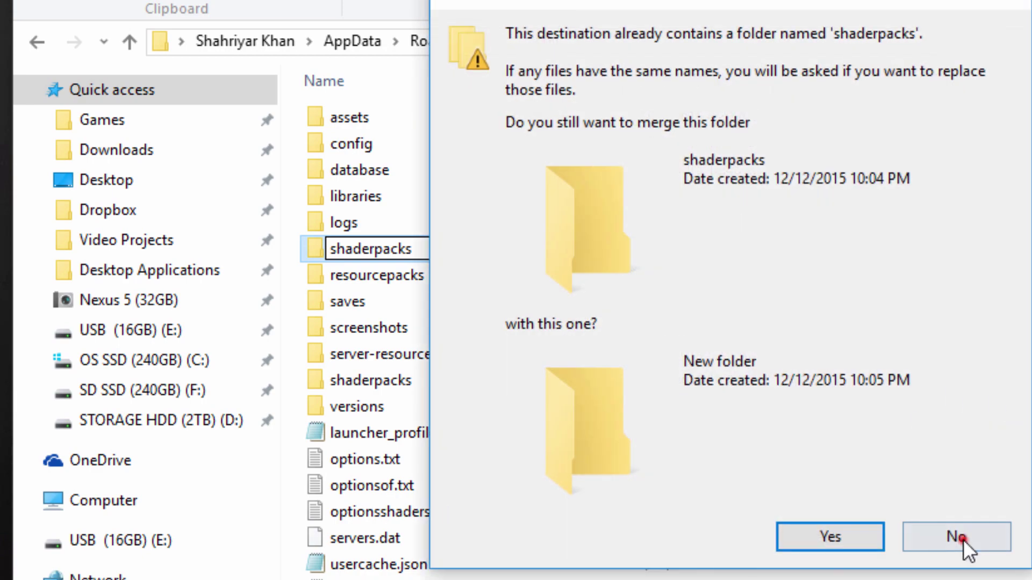
{"action": "left_click", "coordinate": [940, 537]}
{"action": "left_click", "coordinate": [376, 251]}
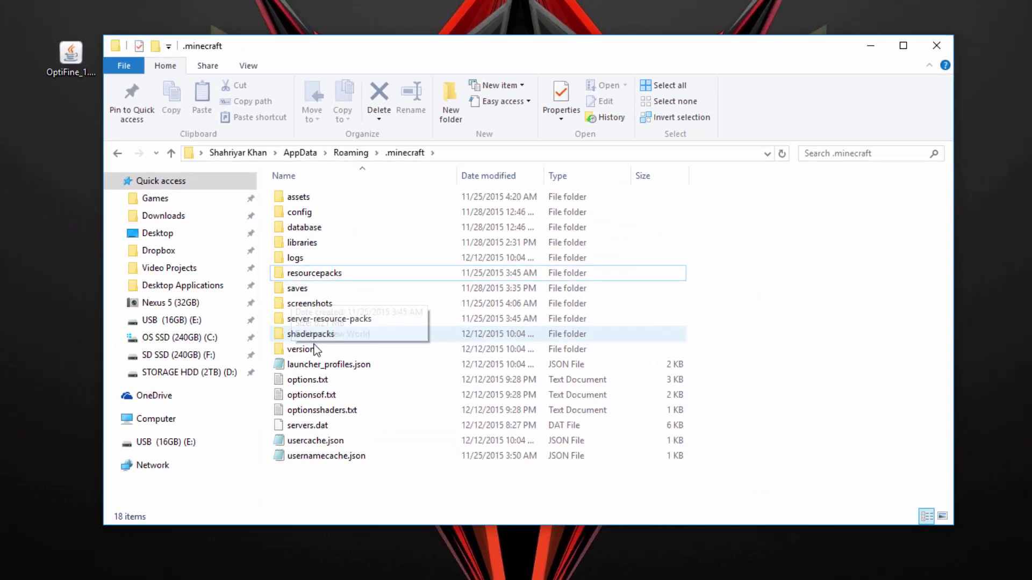
Open the existing shaderpacks folder inside .minecraft
{"action": "left_click", "coordinate": [371, 351]}
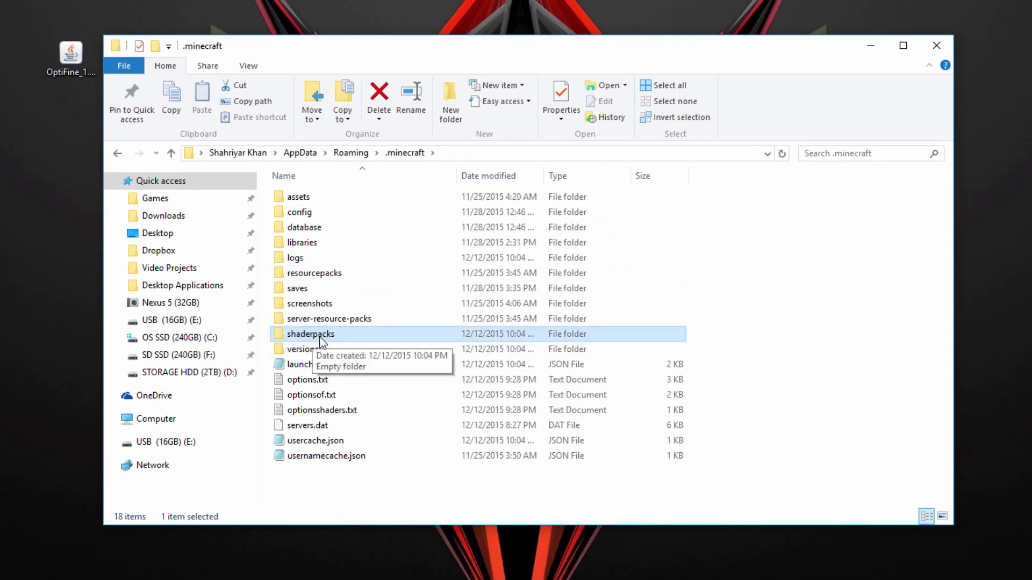
{"action": "left_click_drag", "start_coordinate": [372, 54], "coordinate": [478, 60]}
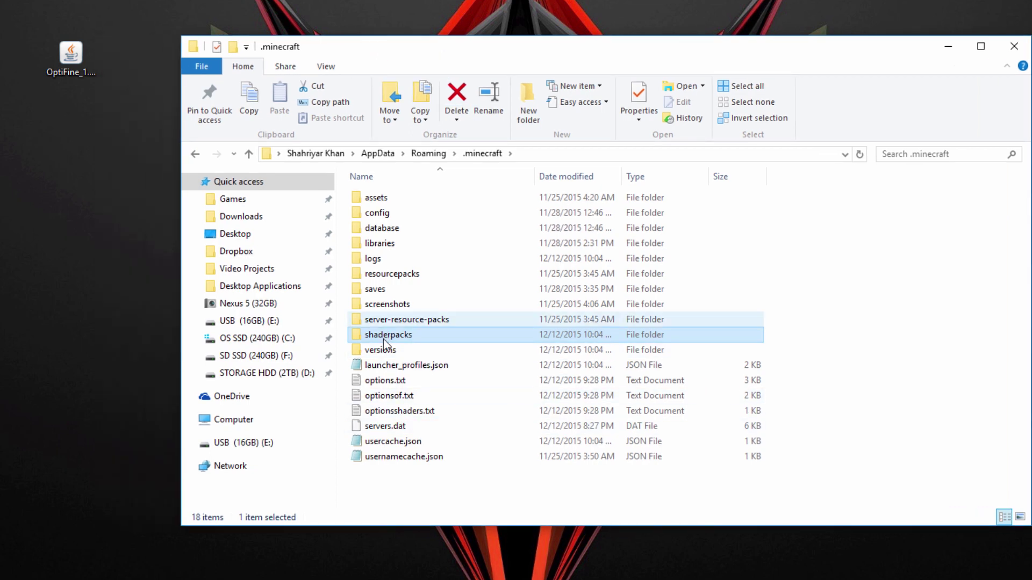
{"action": "double_click", "coordinate": [382, 337]}
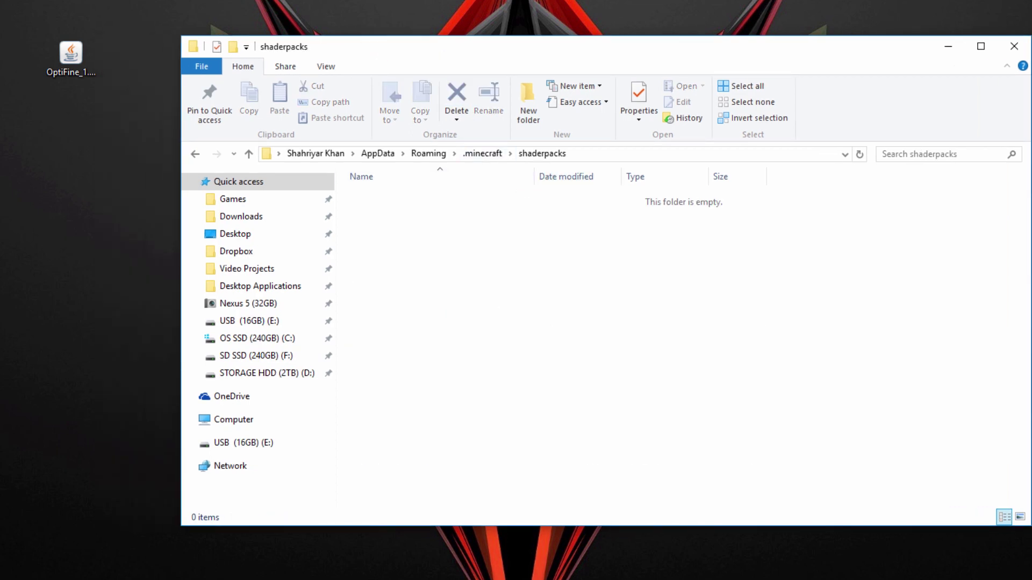
Switch to the browser document of shader pack links and open the SEUS Shader Packs forum thread
{"action": "left_click", "coordinate": [230, 579]}
{"action": "left_click", "coordinate": [242, 572]}
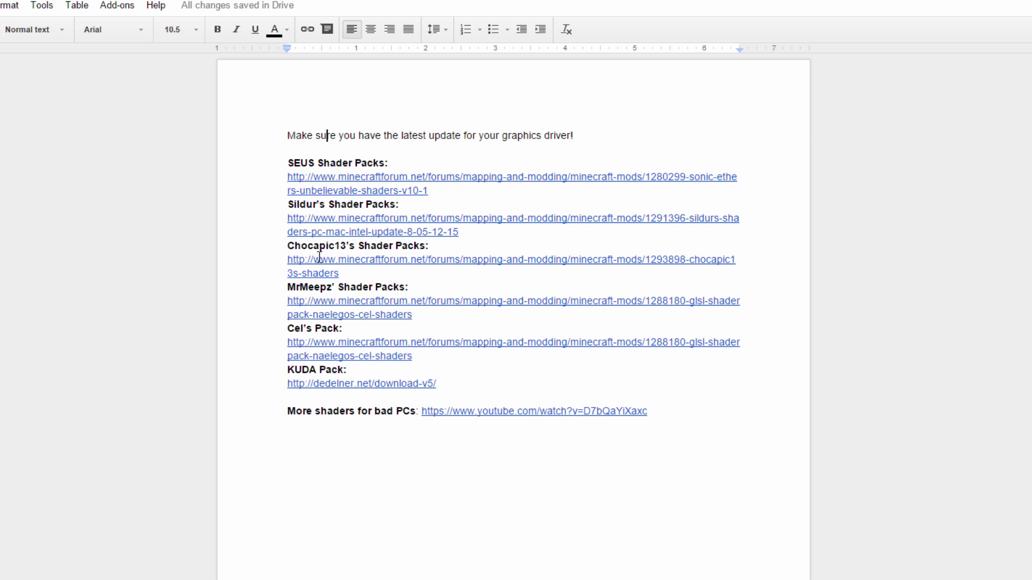
{"action": "left_click", "coordinate": [387, 162]}
{"action": "left_click", "coordinate": [338, 176]}
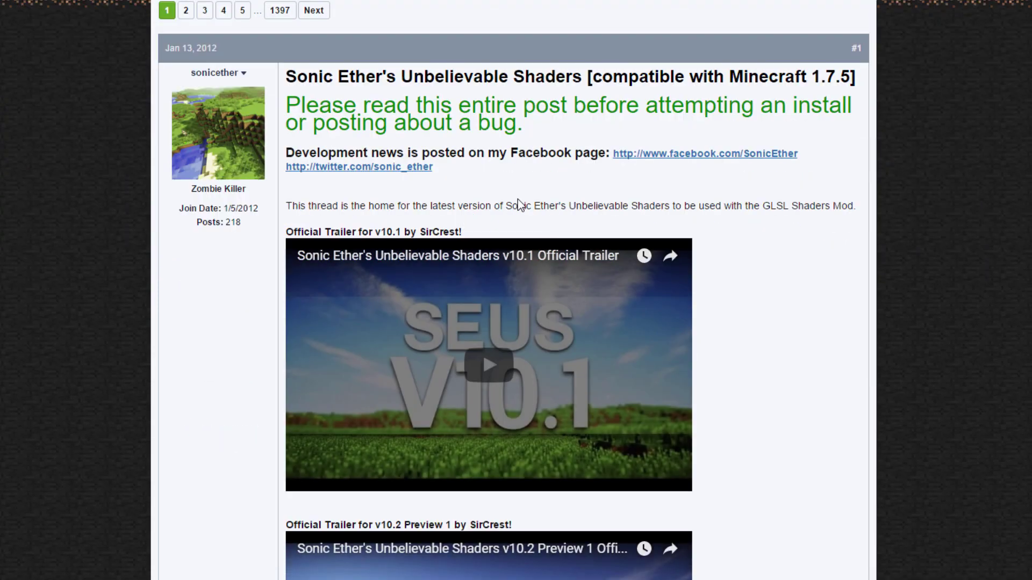
Look through the SEUS thread down to its Downloads section and compare the shader versions offered
{"action": "scroll", "coordinate": [540, 145], "scroll_direction": "down", "scroll_amount": 20}
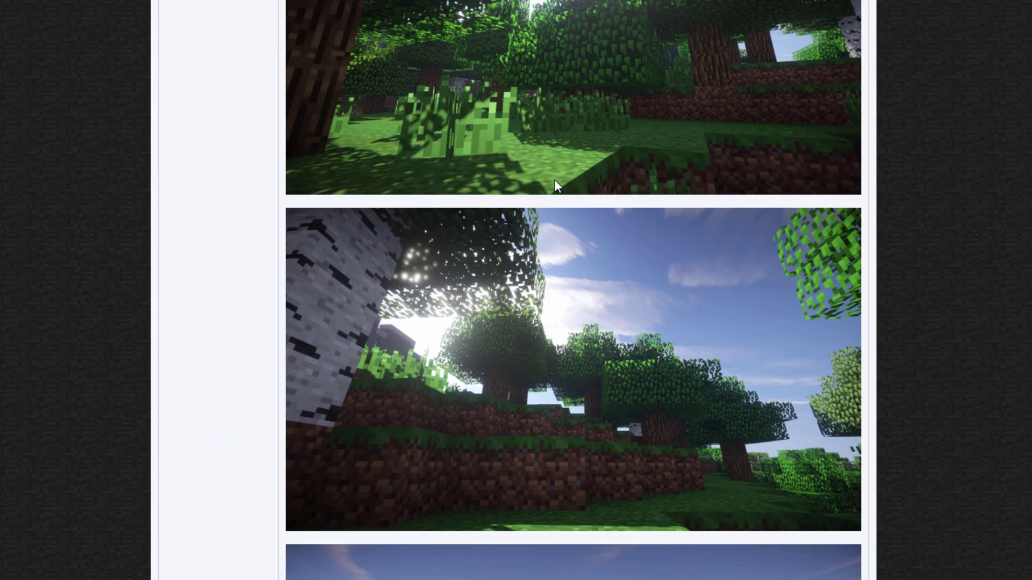
{"action": "scroll", "coordinate": [553, 182], "scroll_direction": "down", "scroll_amount": 9}
{"action": "scroll", "coordinate": [552, 183], "scroll_direction": "down", "scroll_amount": 5}
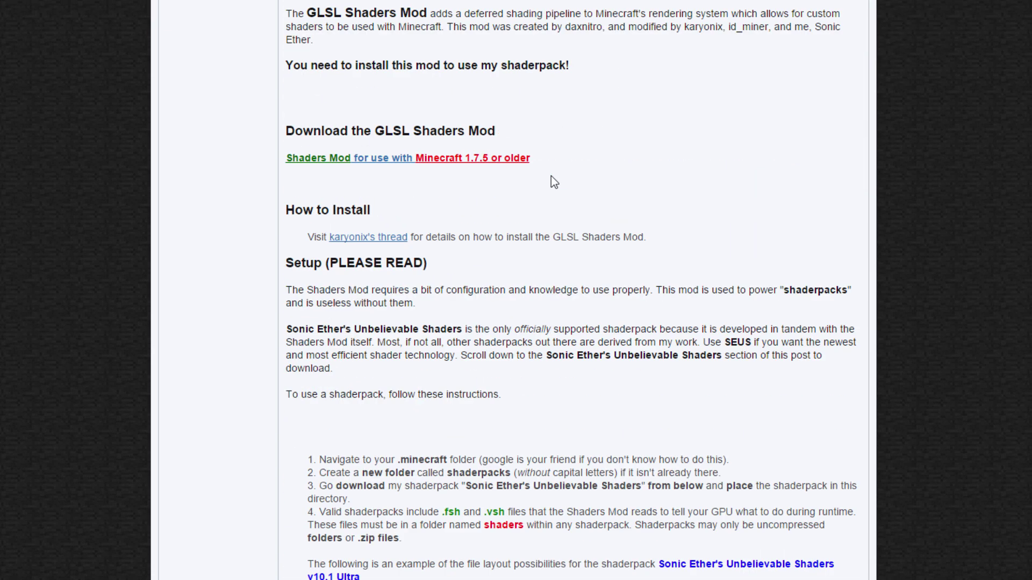
{"action": "scroll", "coordinate": [596, 163], "scroll_direction": "down", "scroll_amount": 7}
{"action": "scroll", "coordinate": [579, 163], "scroll_direction": "down", "scroll_amount": 7}
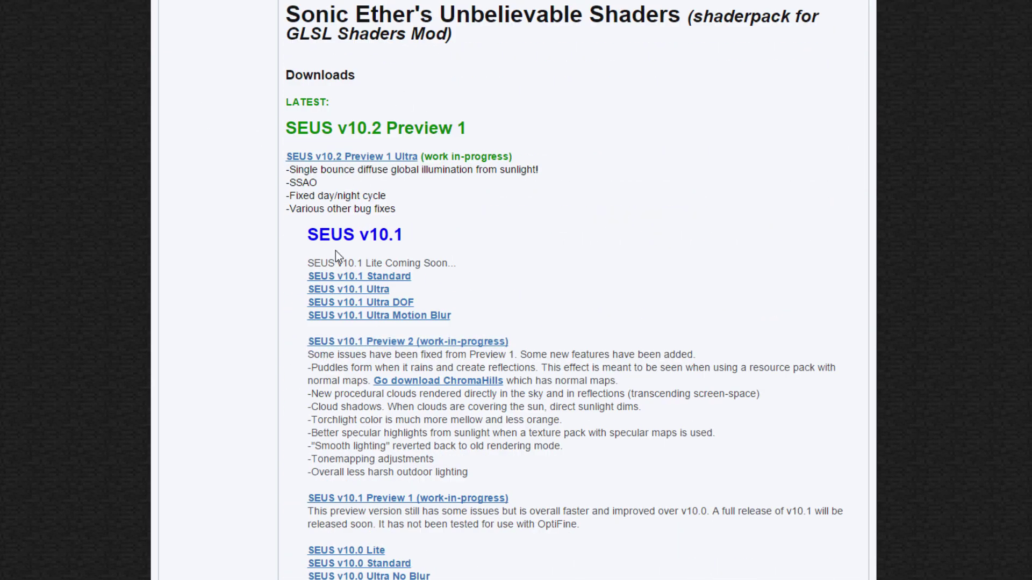
{"action": "scroll", "coordinate": [352, 259], "scroll_direction": "down", "scroll_amount": 1}
{"action": "left_click_drag", "start_coordinate": [304, 162], "coordinate": [411, 164]}
{"action": "left_click", "coordinate": [475, 178]}
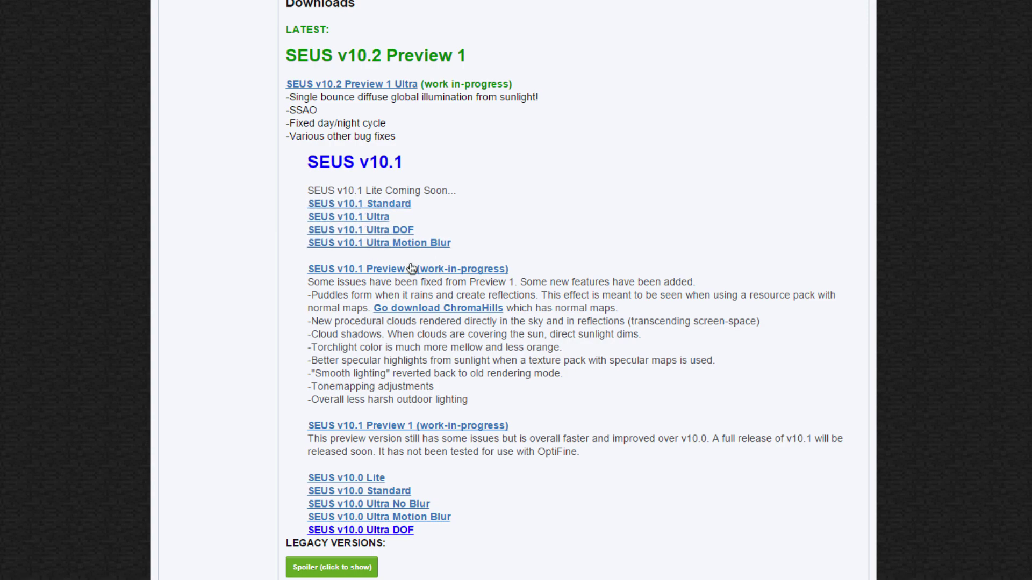
{"action": "scroll", "coordinate": [611, 302], "scroll_direction": "up", "scroll_amount": 3}
{"action": "scroll", "coordinate": [537, 291], "scroll_direction": "down", "scroll_amount": 4}
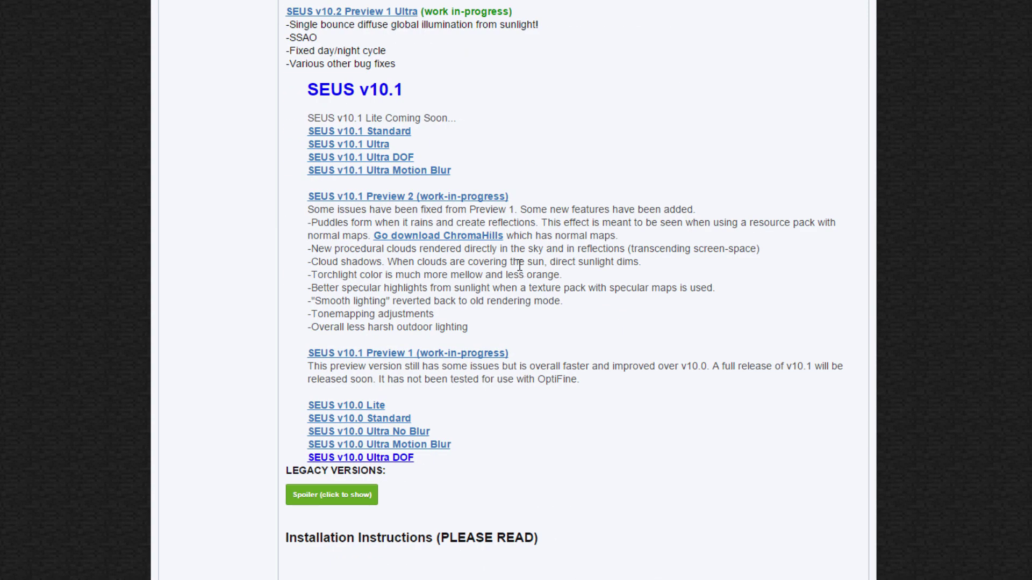
{"action": "scroll", "coordinate": [513, 261], "scroll_direction": "up", "scroll_amount": 1}
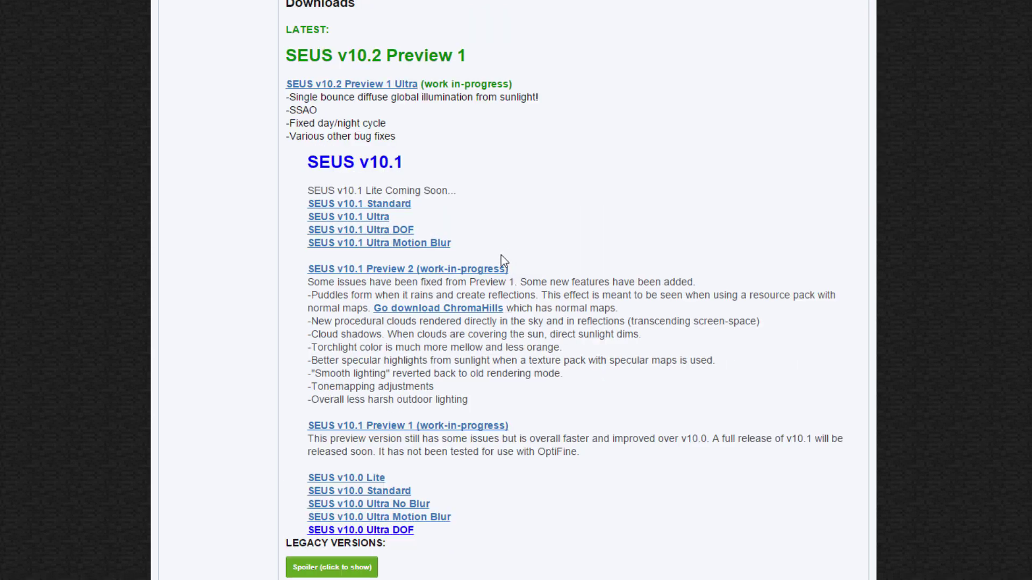
{"action": "scroll", "coordinate": [497, 214], "scroll_direction": "down", "scroll_amount": 1}
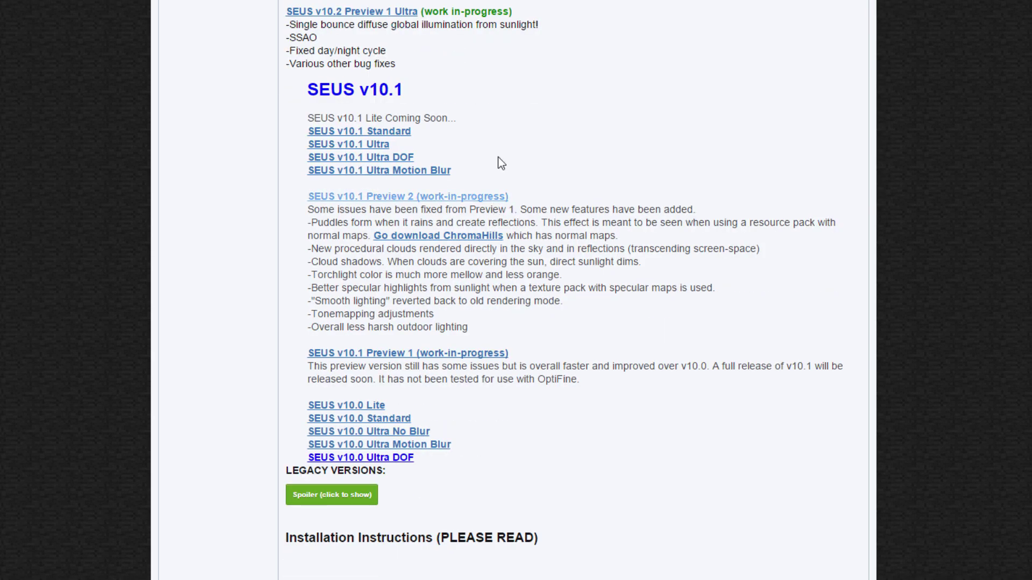
Download SEUS v10.1 Ultra Motion Blur past the AdF.ly ad, accept the EULA and save the zip to the Desktop
{"action": "right_click", "coordinate": [436, 179]}
{"action": "left_click", "coordinate": [473, 185]}
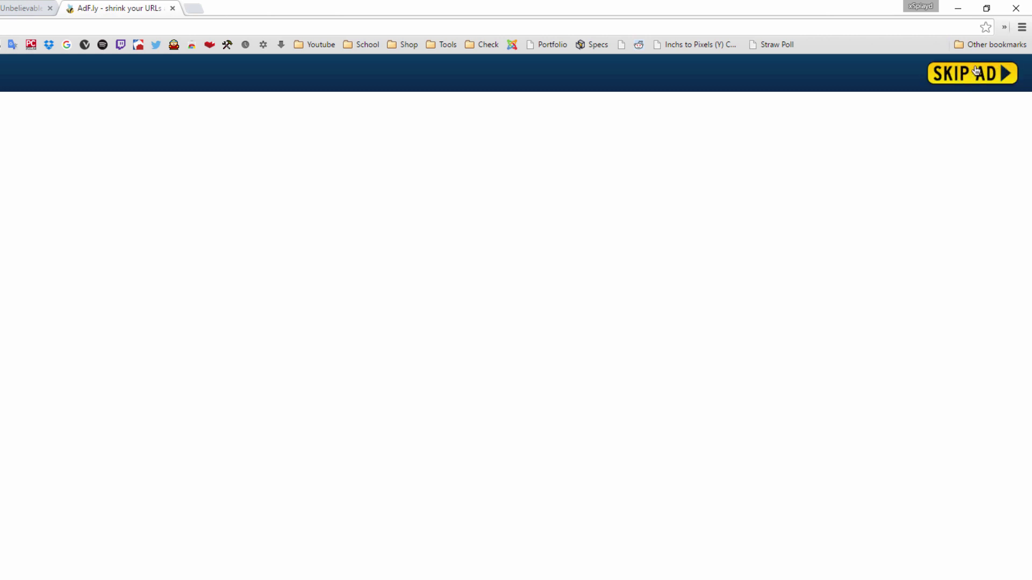
{"action": "left_click", "coordinate": [962, 78]}
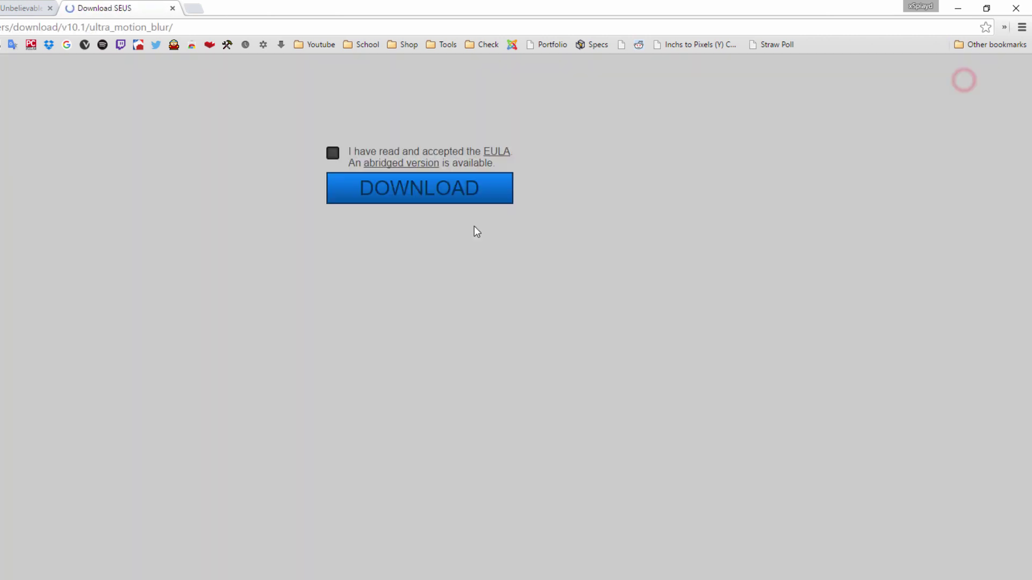
{"action": "left_click", "coordinate": [334, 161]}
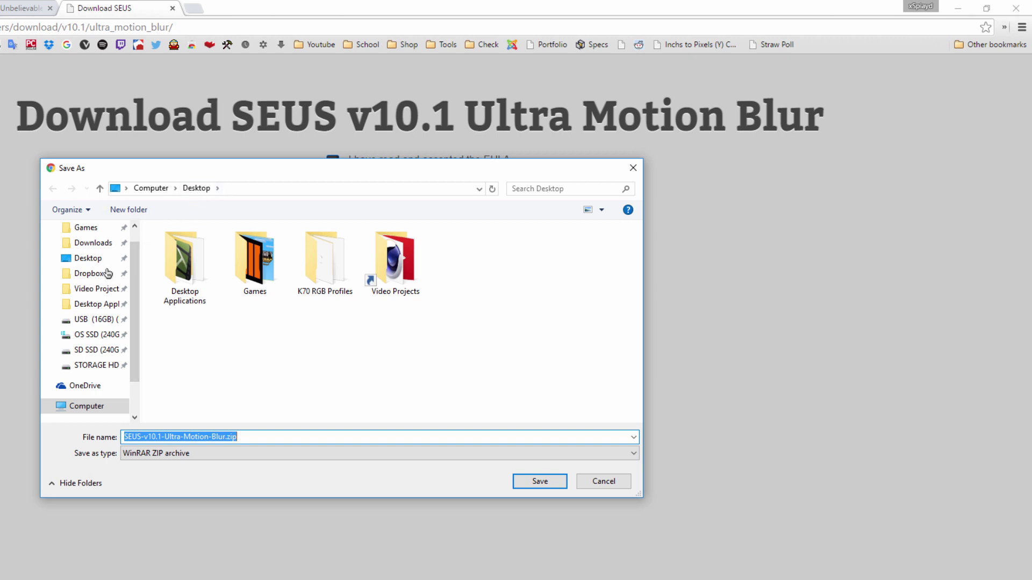
{"action": "left_click", "coordinate": [87, 258]}
{"action": "left_click", "coordinate": [531, 479]}
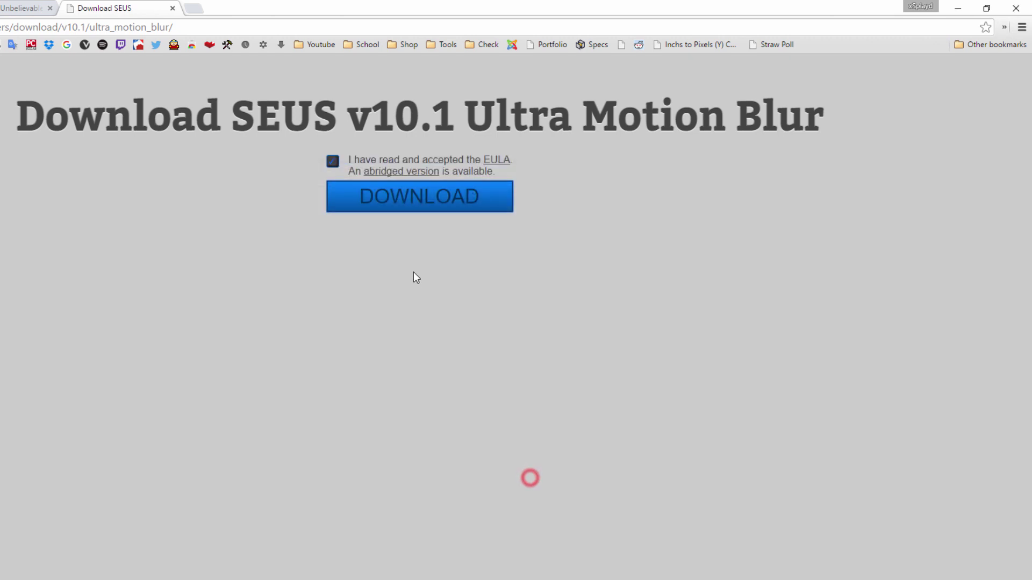
Minimize the browser and move SEUS-v10.1-Ultra-Motion-Blur.zip from the desktop into the shaderpacks folder
{"action": "left_click", "coordinate": [959, 6]}
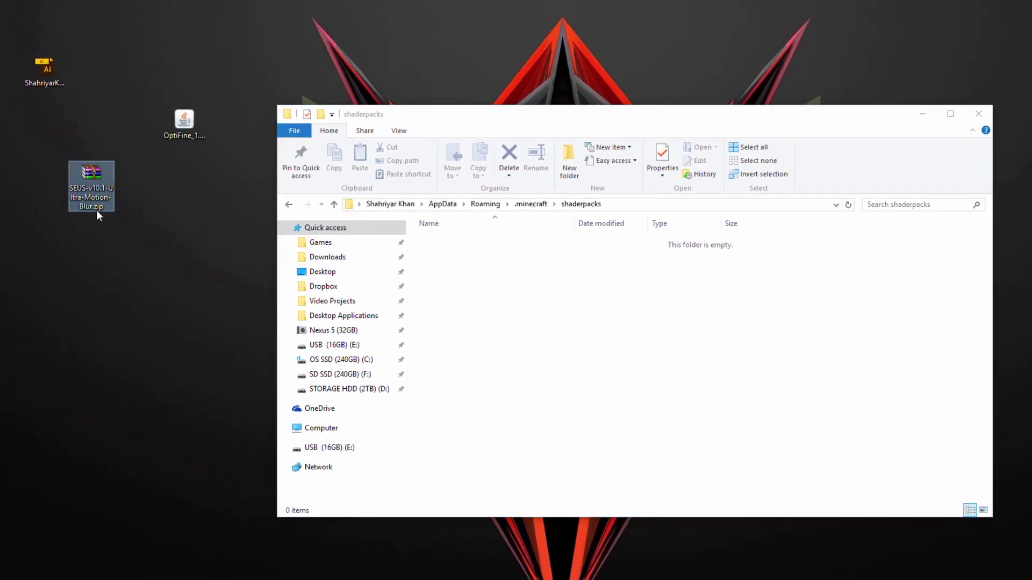
{"action": "left_click", "coordinate": [128, 203]}
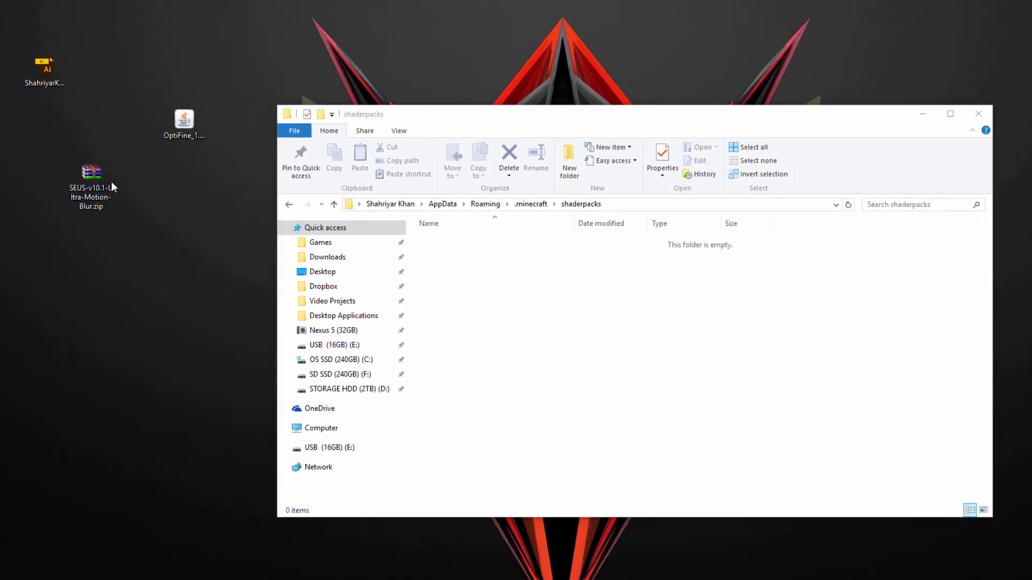
{"action": "left_click_drag", "start_coordinate": [81, 175], "coordinate": [538, 287]}
{"action": "left_click", "coordinate": [545, 300]}
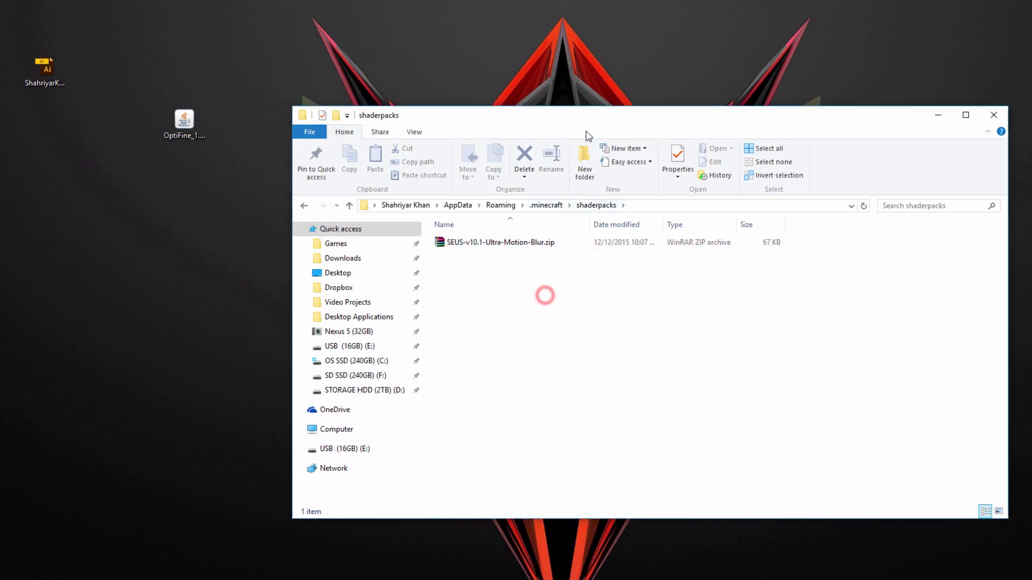
{"action": "left_click_drag", "start_coordinate": [594, 127], "coordinate": [574, 126]}
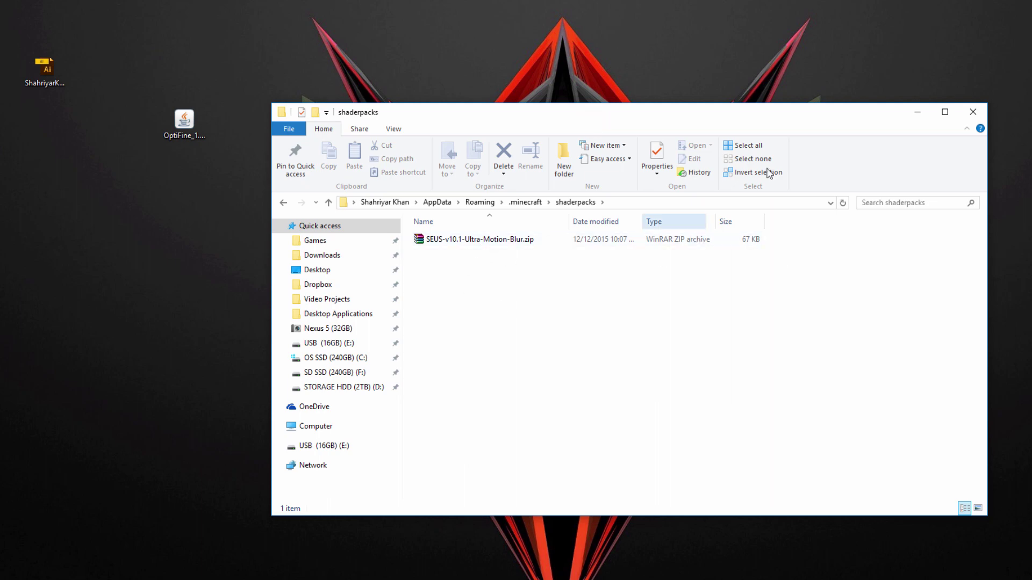
Close the shaderpacks folder and load a saved singleplayer world in Minecraft
{"action": "left_click", "coordinate": [974, 112]}
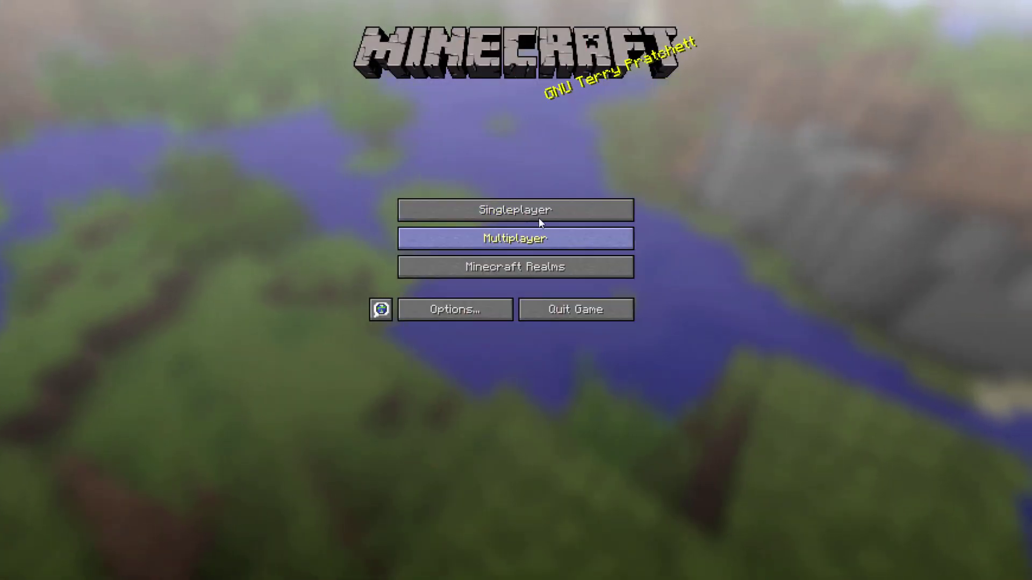
{"action": "left_click", "coordinate": [528, 206]}
{"action": "left_click", "coordinate": [387, 72]}
{"action": "left_click", "coordinate": [440, 540]}
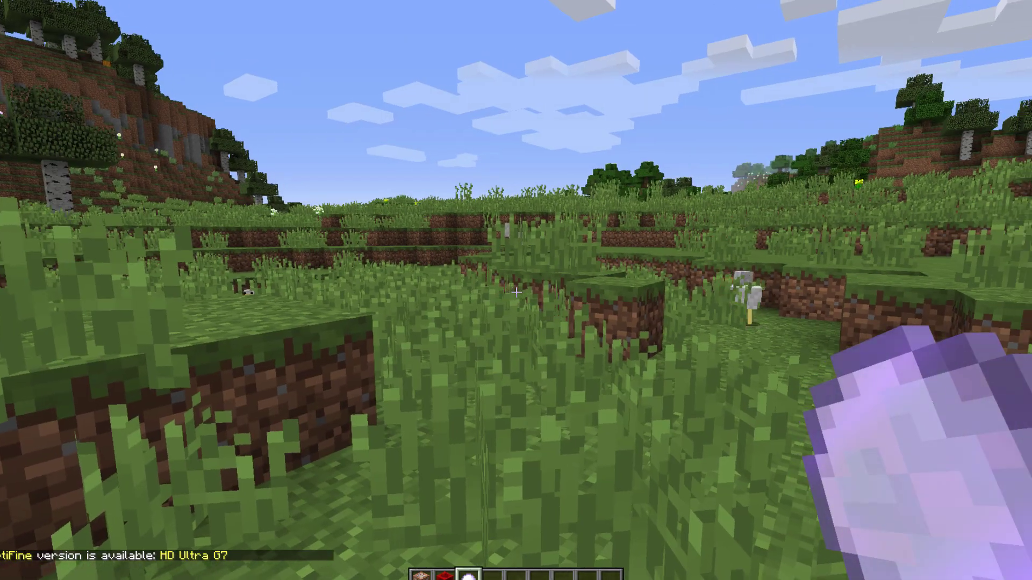
Pause the game and check the Fast Render option in the performance section of the video settings
{"action": "key", "text": "Escape"}
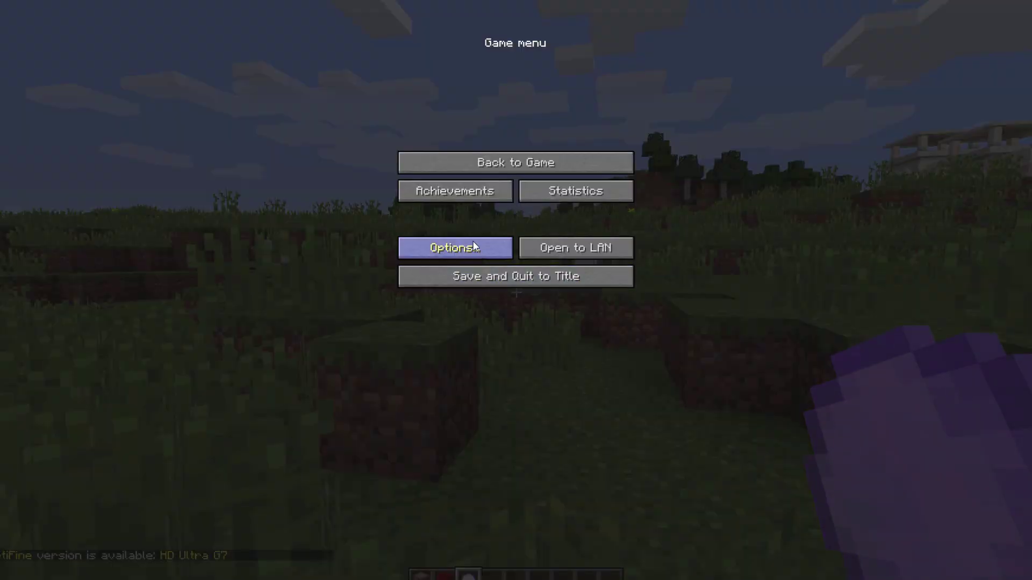
{"action": "left_click", "coordinate": [471, 248]}
{"action": "left_click", "coordinate": [424, 206]}
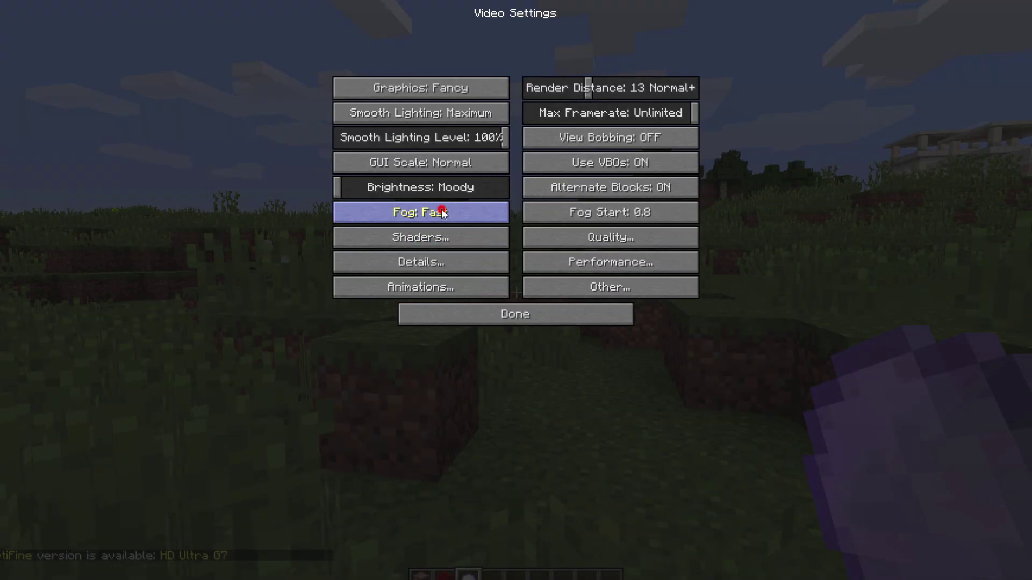
{"action": "left_click", "coordinate": [643, 259]}
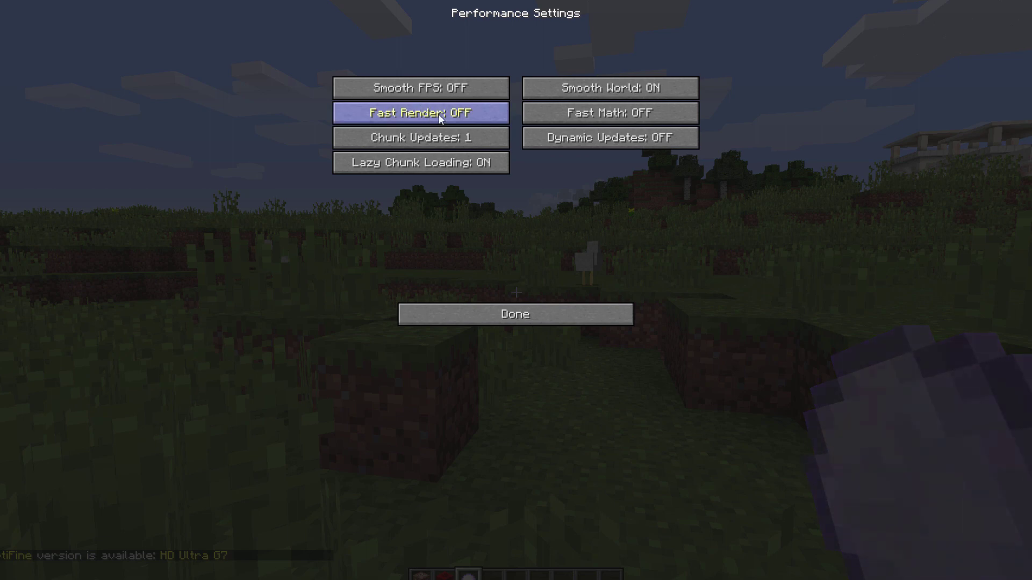
{"action": "left_click", "coordinate": [527, 310]}
Activate the SEUS-v10.1-Ultra-Motion-Blur.zip shader pack in the Shaders settings and return to the game
{"action": "left_click", "coordinate": [426, 231]}
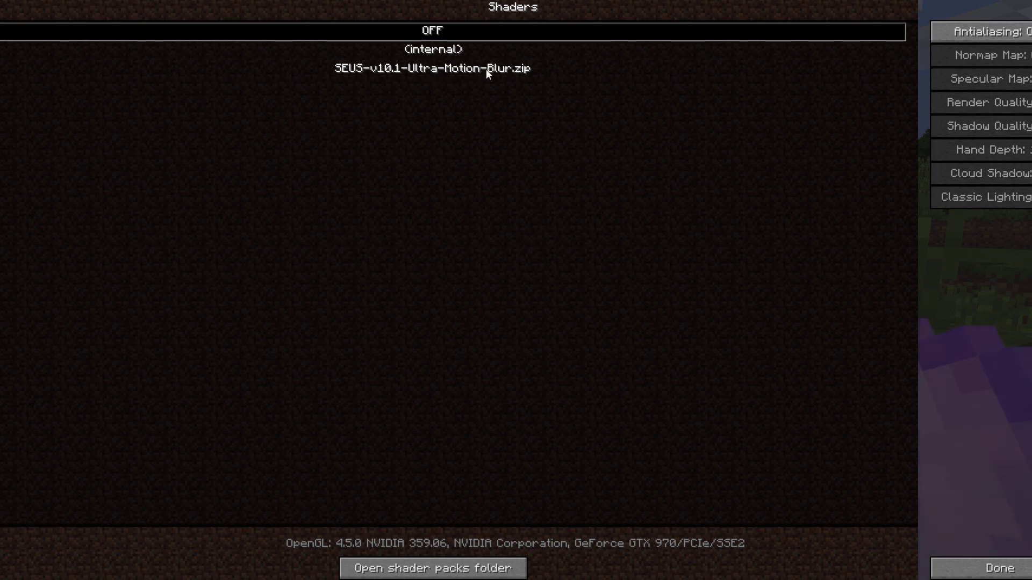
{"action": "left_click", "coordinate": [400, 69]}
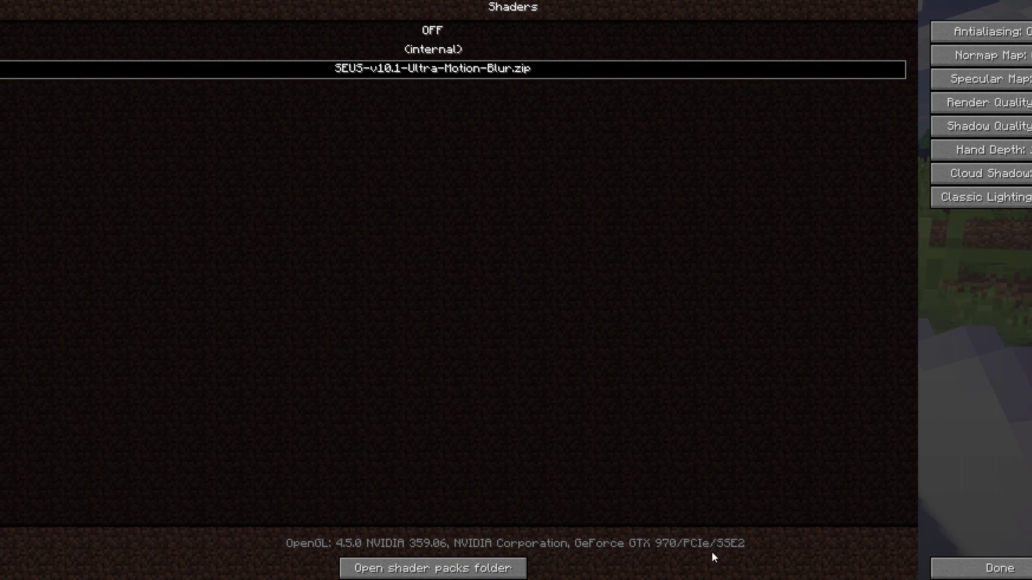
{"action": "left_click", "coordinate": [989, 568]}
{"action": "left_click", "coordinate": [528, 312]}
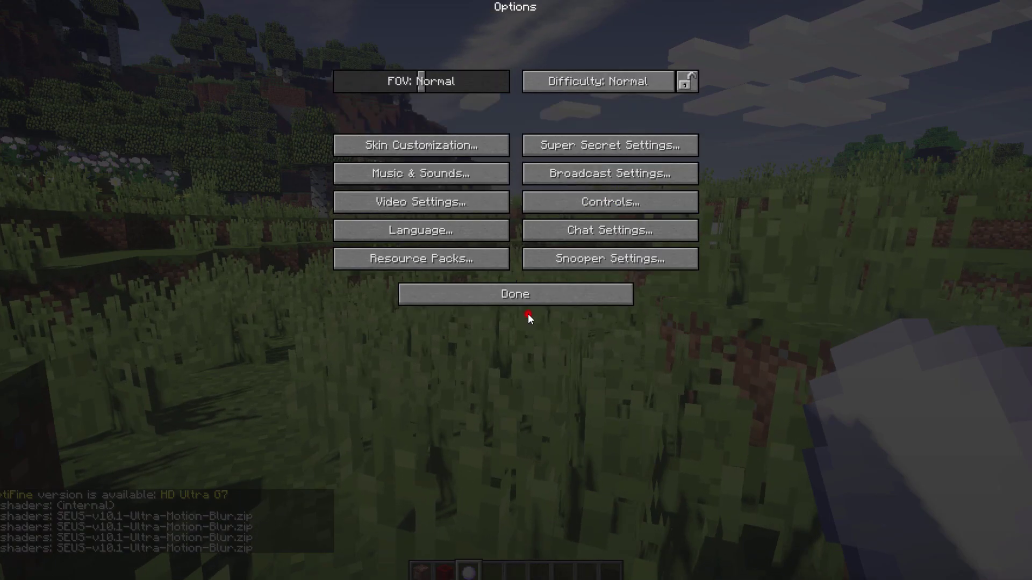
{"action": "left_click", "coordinate": [511, 293]}
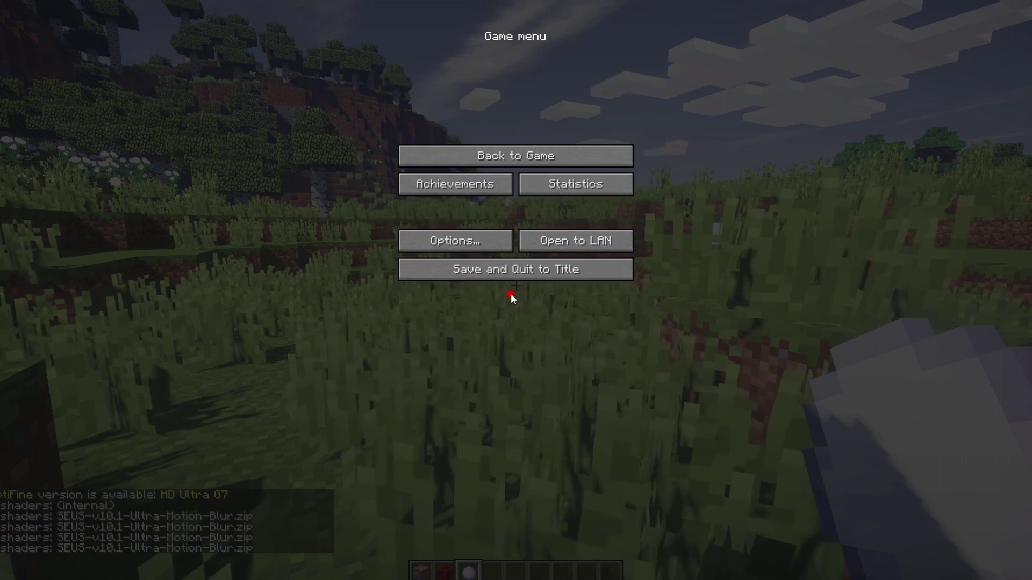
{"action": "left_click", "coordinate": [504, 162]}
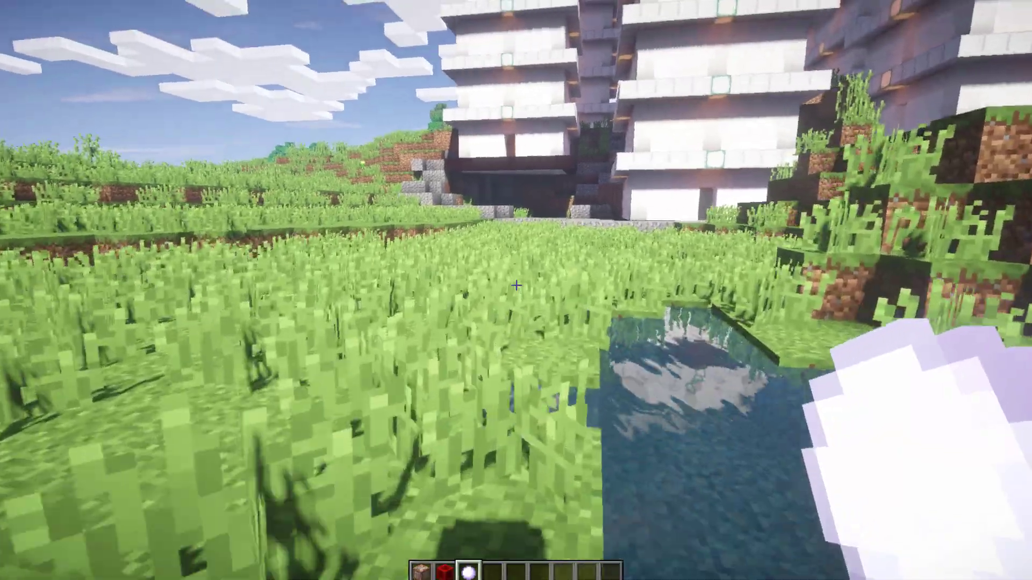
Pause the game and set Clouds to OFF in the detail section of the video settings
{"action": "key", "text": "Escape"}
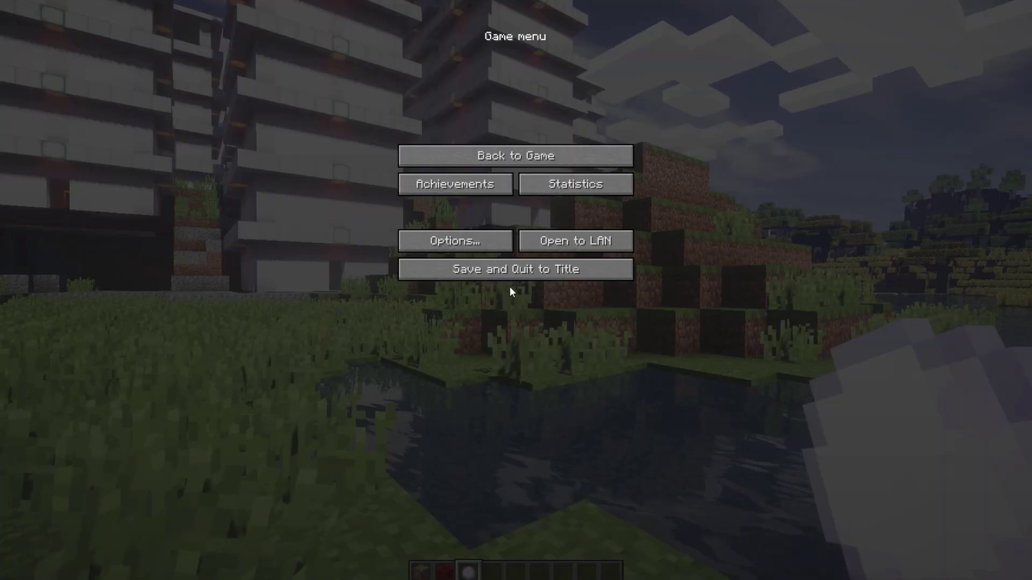
{"action": "left_click", "coordinate": [485, 243]}
{"action": "left_click", "coordinate": [408, 205]}
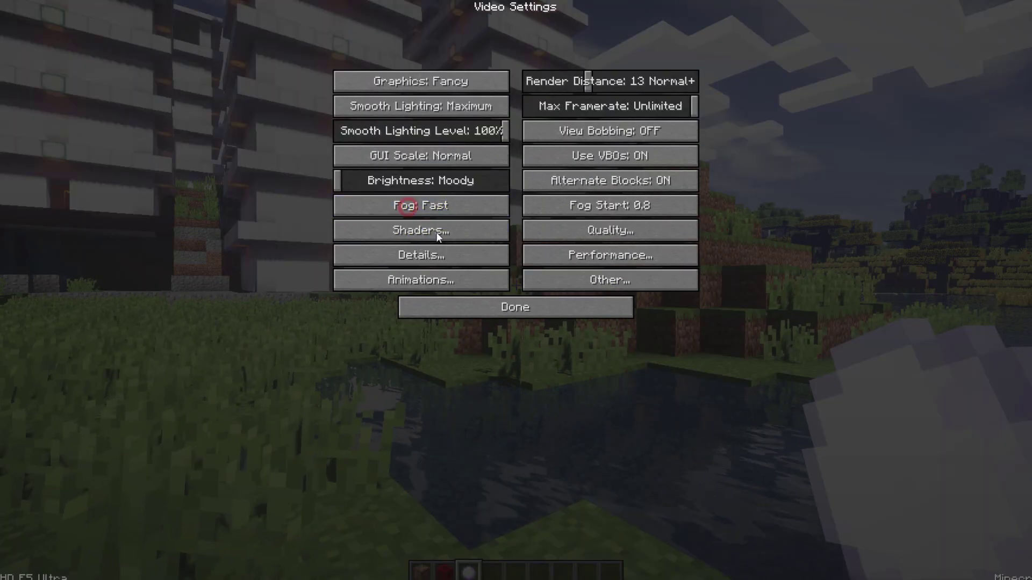
{"action": "left_click", "coordinate": [432, 257]}
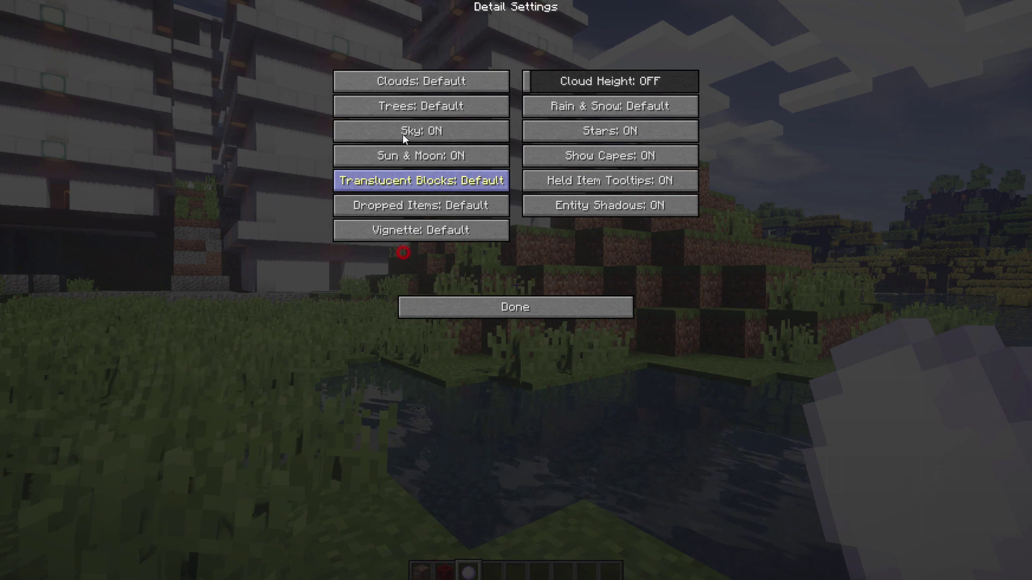
{"action": "left_click", "coordinate": [405, 85]}
{"action": "left_click", "coordinate": [402, 88]}
{"action": "left_click", "coordinate": [404, 85]}
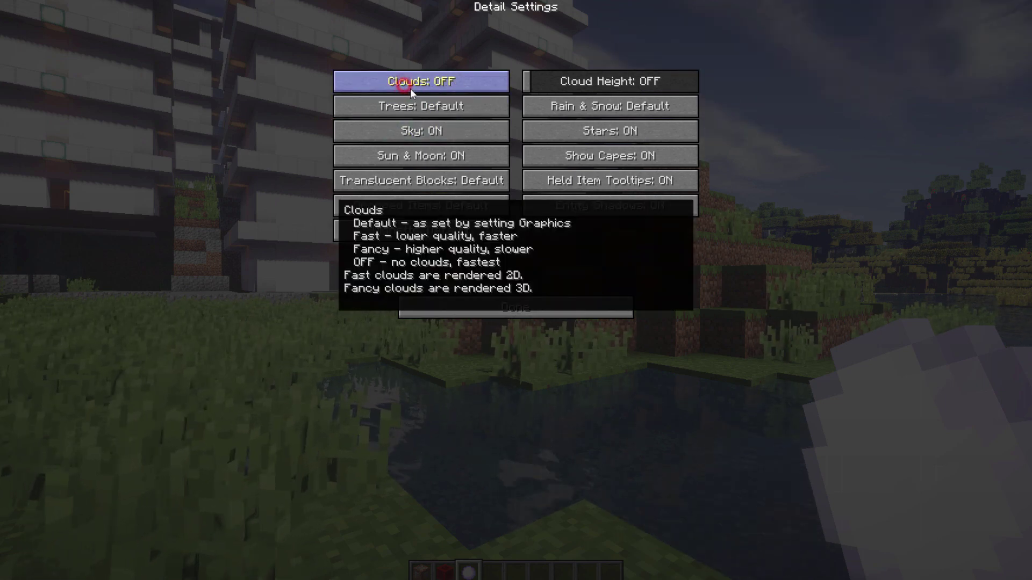
Leave the settings, return to the game world and show the debug information overlay
{"action": "left_click", "coordinate": [512, 306]}
{"action": "left_click", "coordinate": [511, 306]}
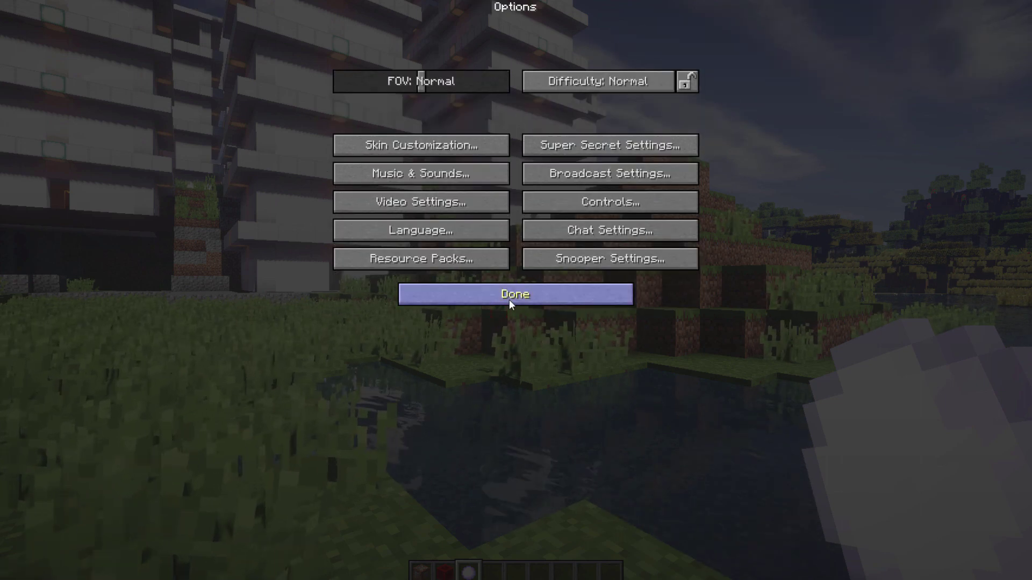
{"action": "left_click", "coordinate": [509, 299]}
{"action": "left_click", "coordinate": [525, 152]}
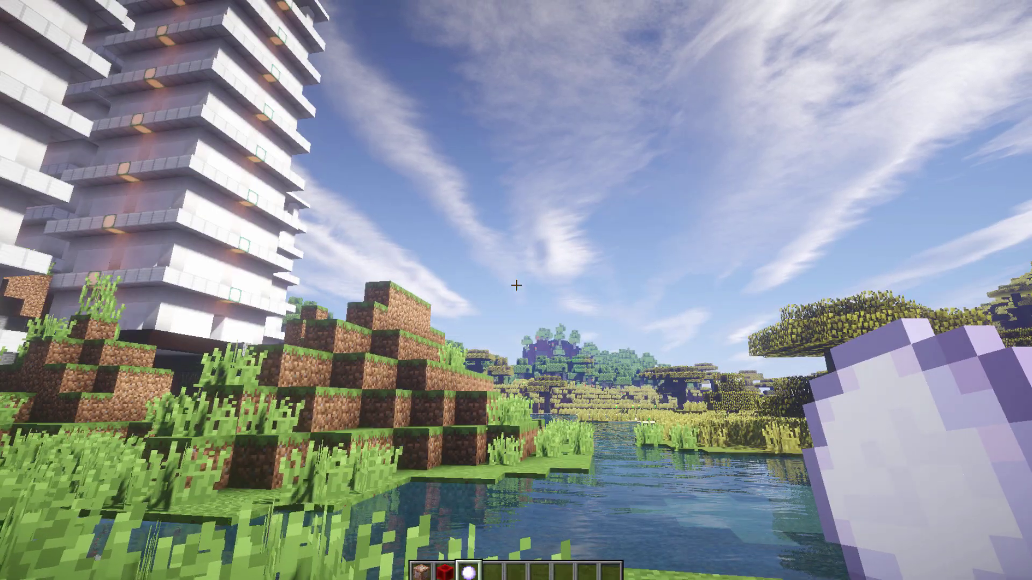
{"action": "key", "text": "F3"}
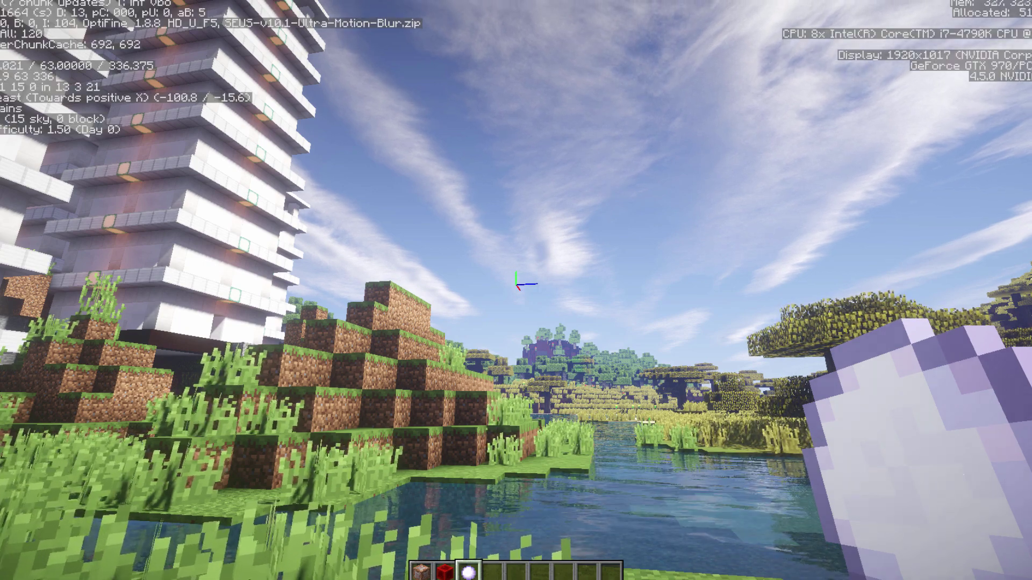